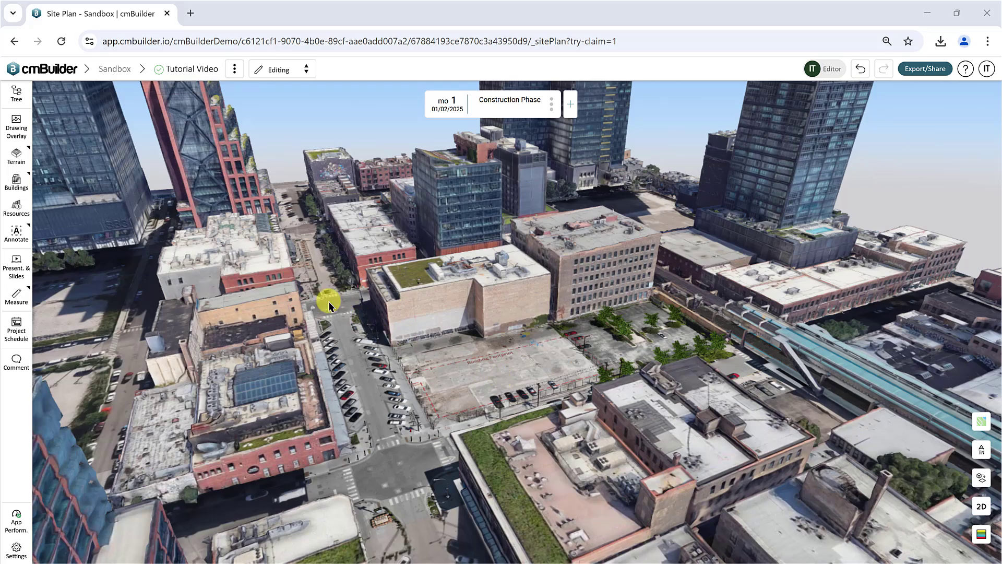
- Open Buildings > BIM Import and view the From integration and From project model lists
left_click(21, 182)
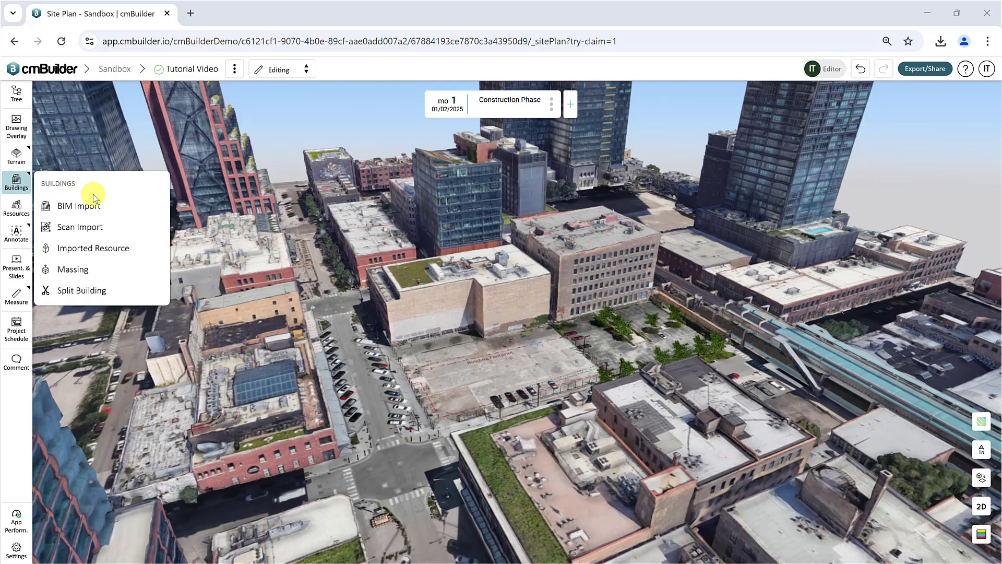
left_click(136, 208)
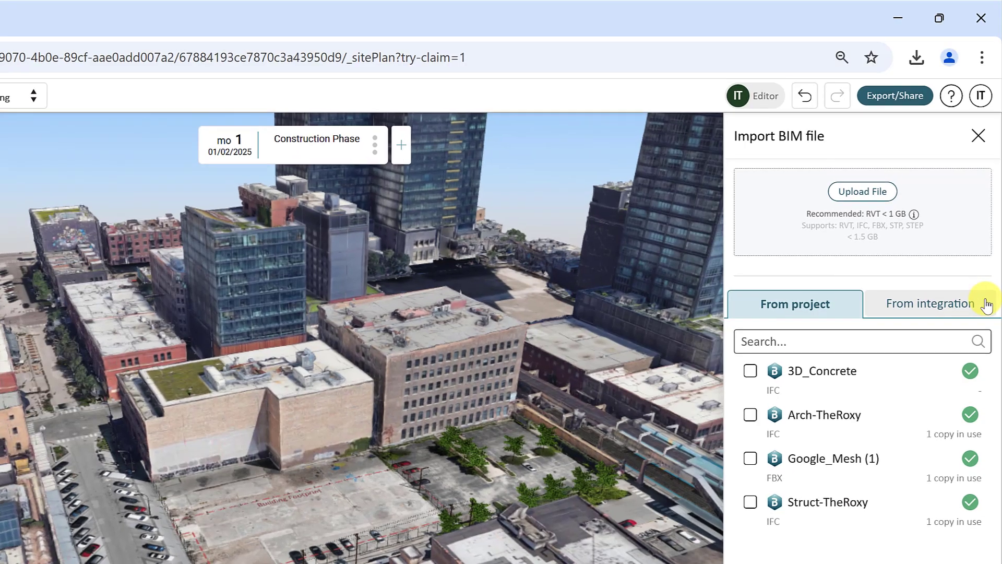
left_click(977, 305)
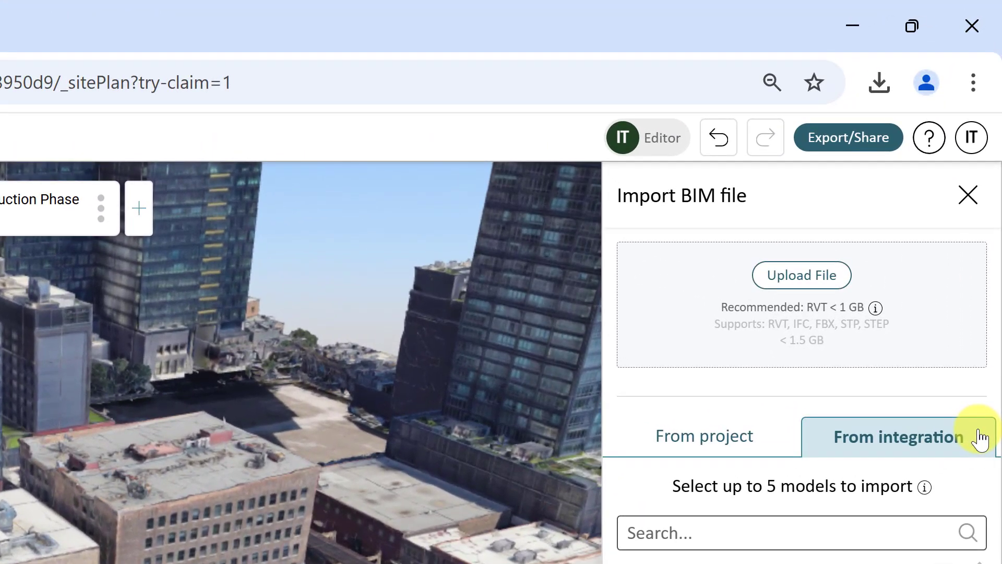
left_click(781, 439)
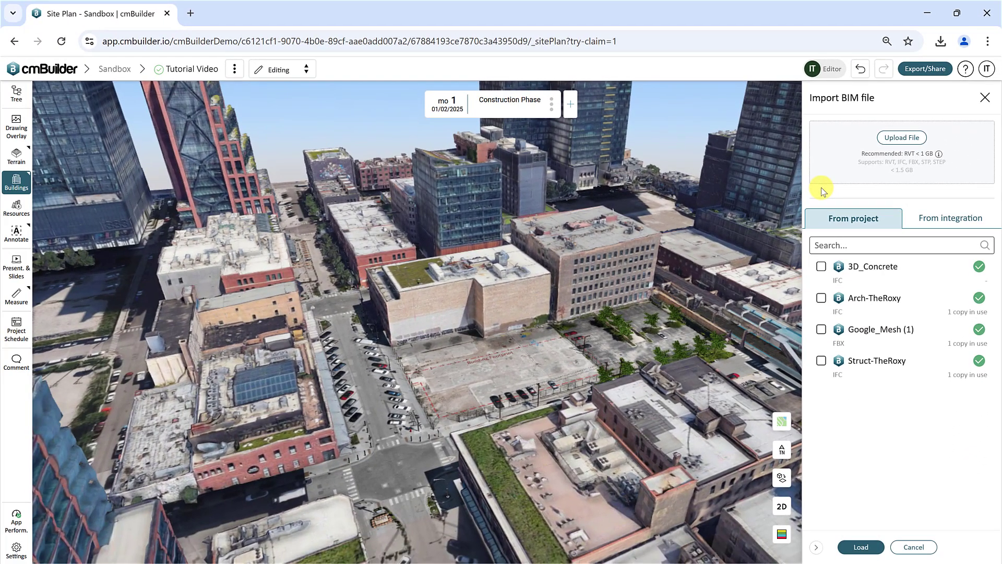
- Upload 3D Model Concrete.ifc from the computer
left_click(907, 146)
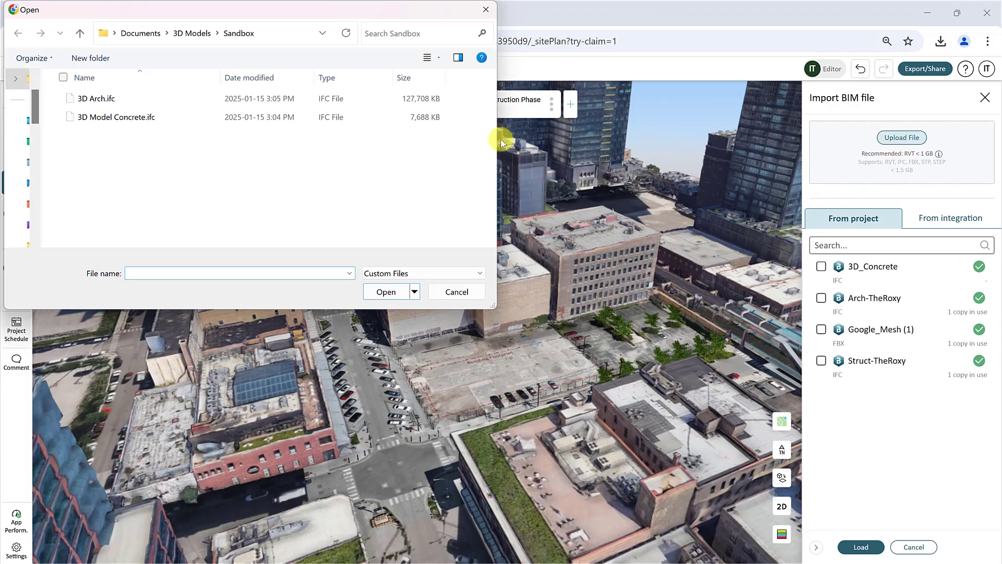
left_click(197, 123)
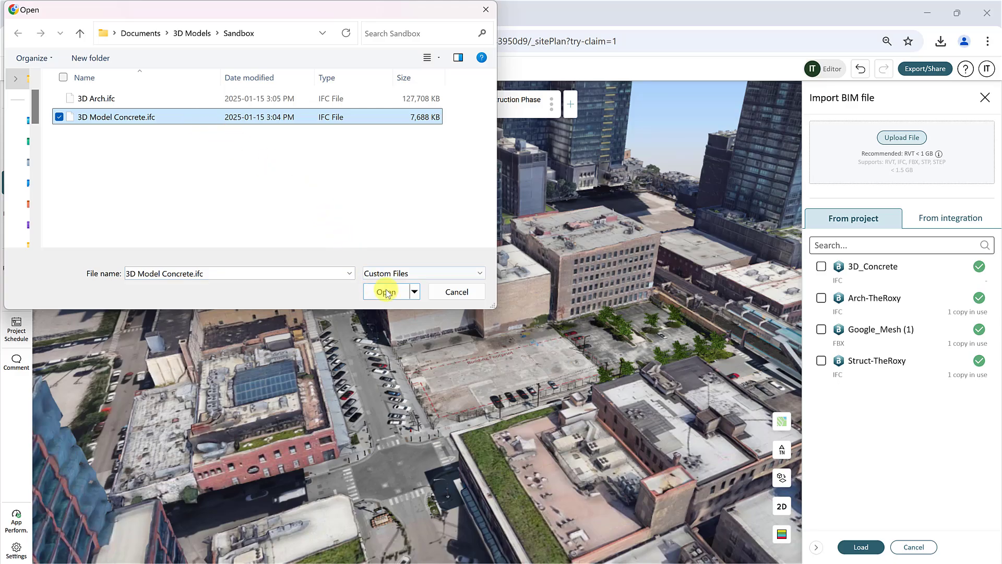
left_click(403, 292)
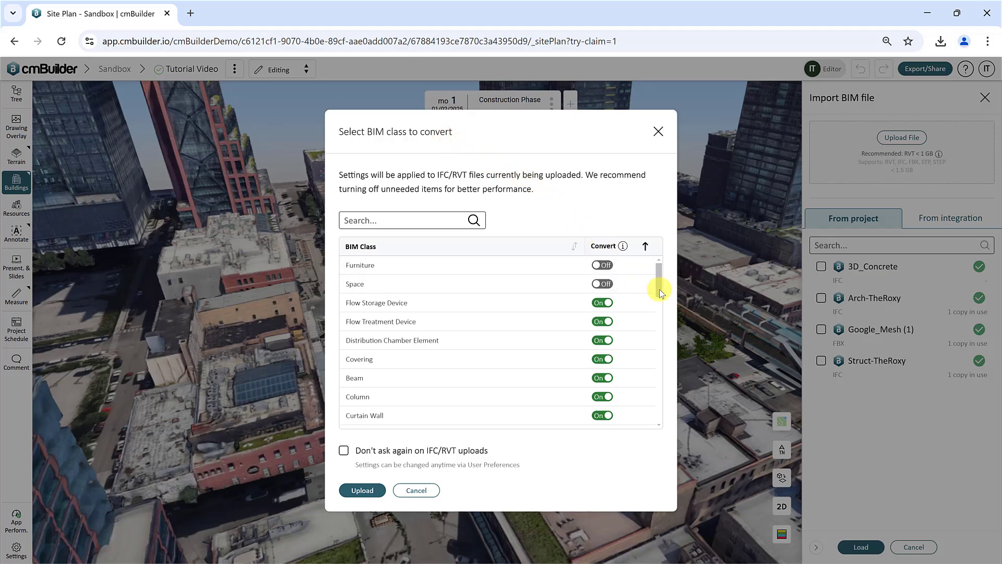
- Exclude the Furniture, Space and Flow Storage Device classes, then upload the concrete model
left_click_drag(659, 290, 654, 394)
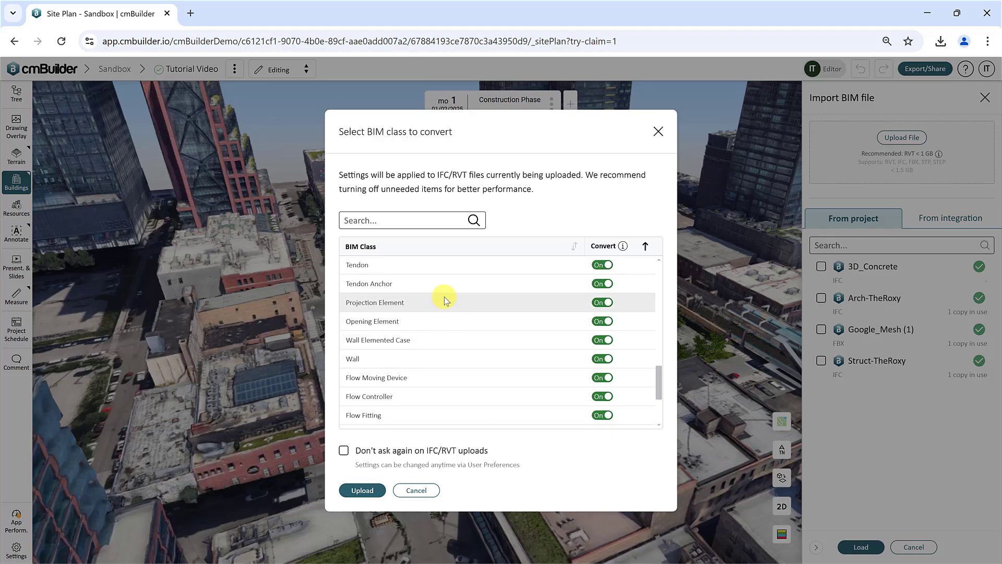
scroll(446, 393, "down", 3)
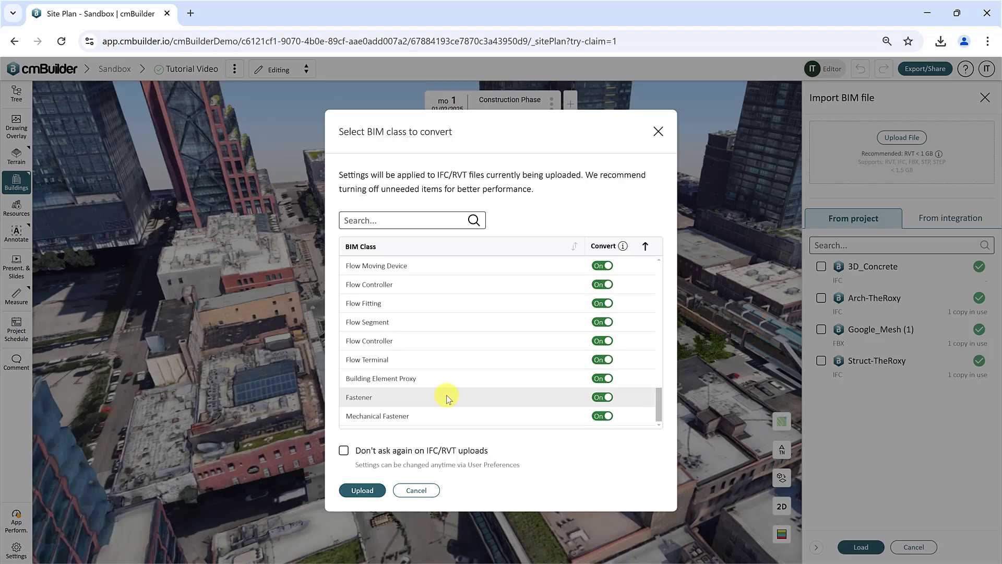
scroll(447, 374, "up", 3)
scroll(447, 375, "up", 10)
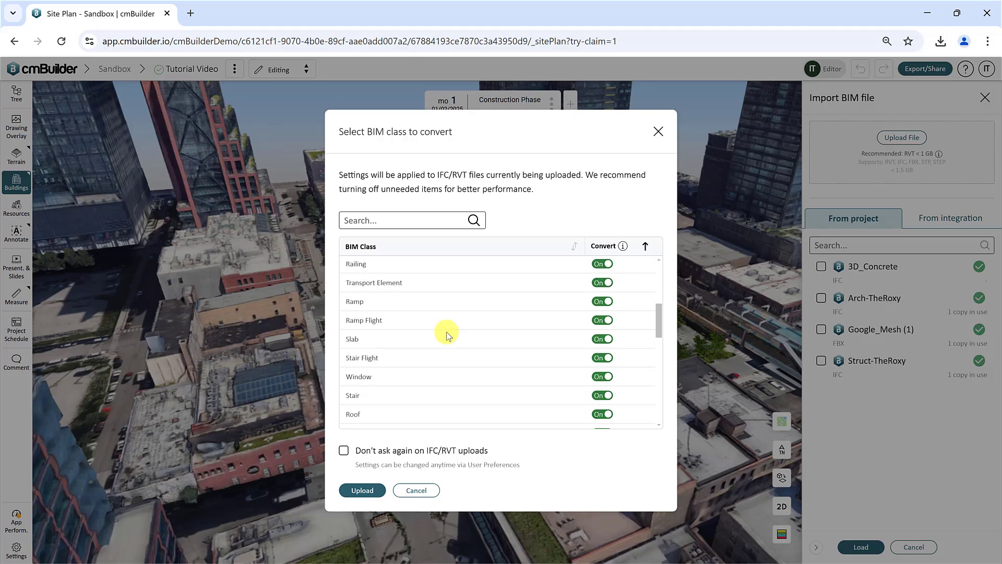
scroll(446, 331, "up", 3)
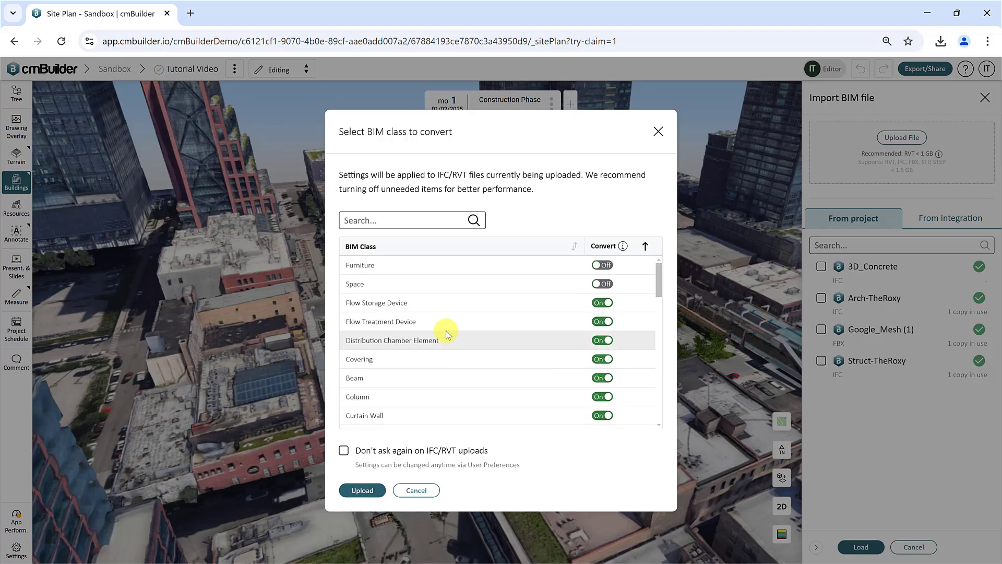
left_click(603, 265)
left_click(603, 266)
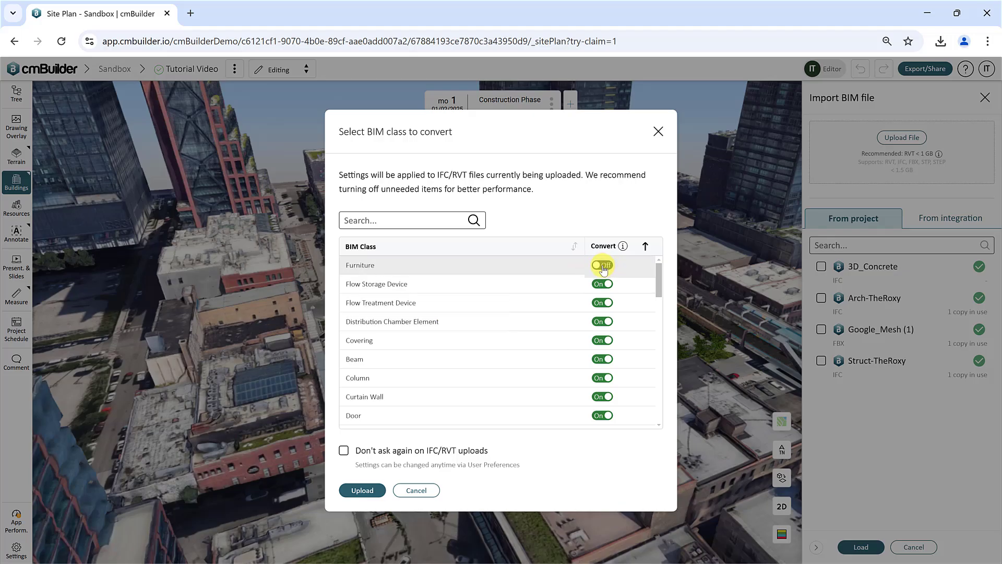
left_click(603, 284)
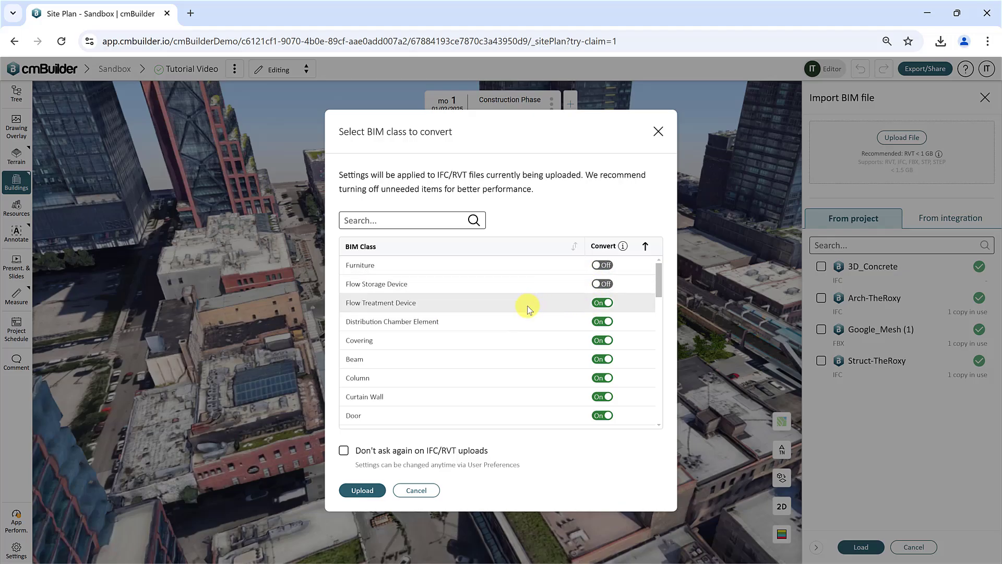
left_click(361, 490)
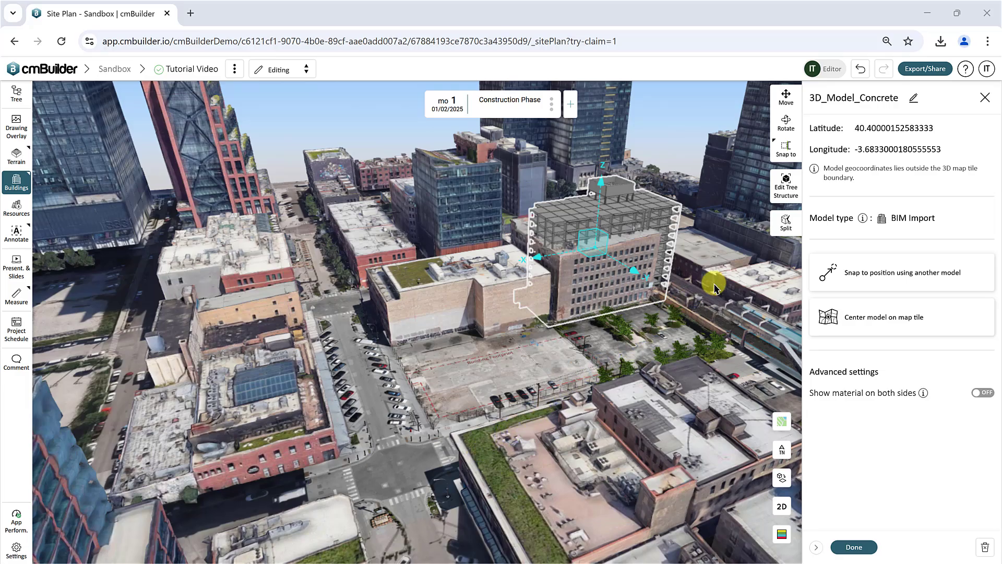
- Keep the name 3D_Model_Concrete and close the model properties panel
left_click(914, 97)
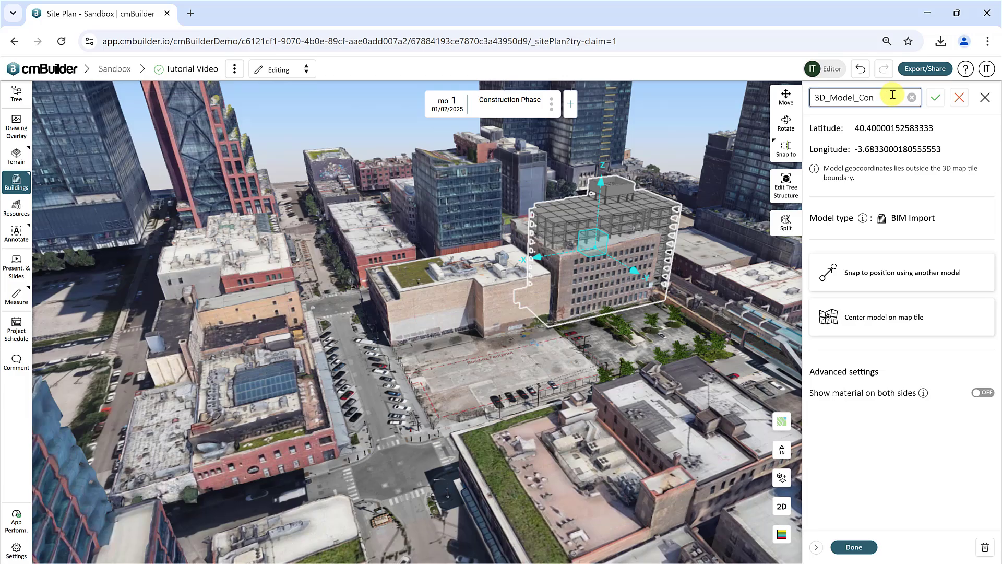
left_click(938, 99)
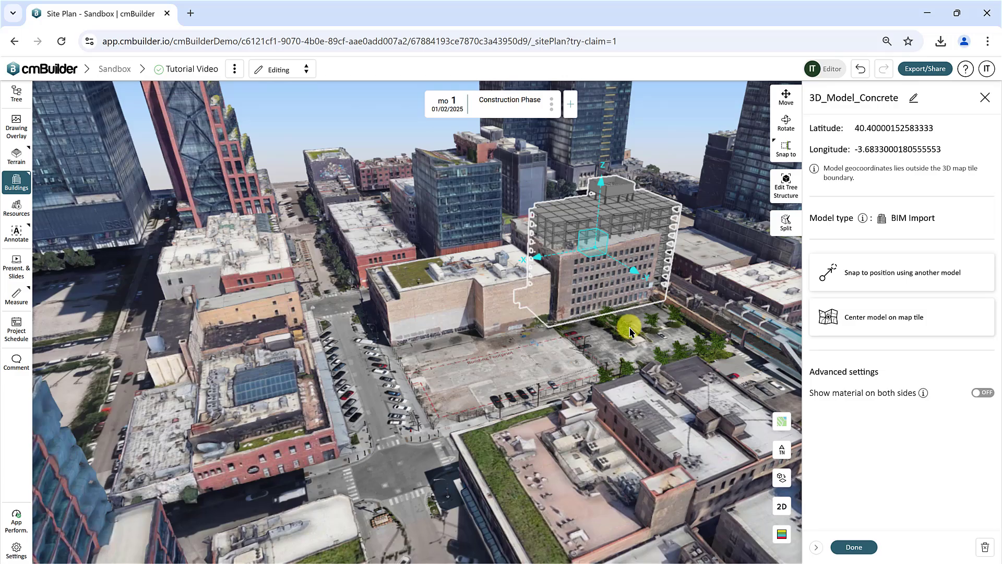
left_click(985, 98)
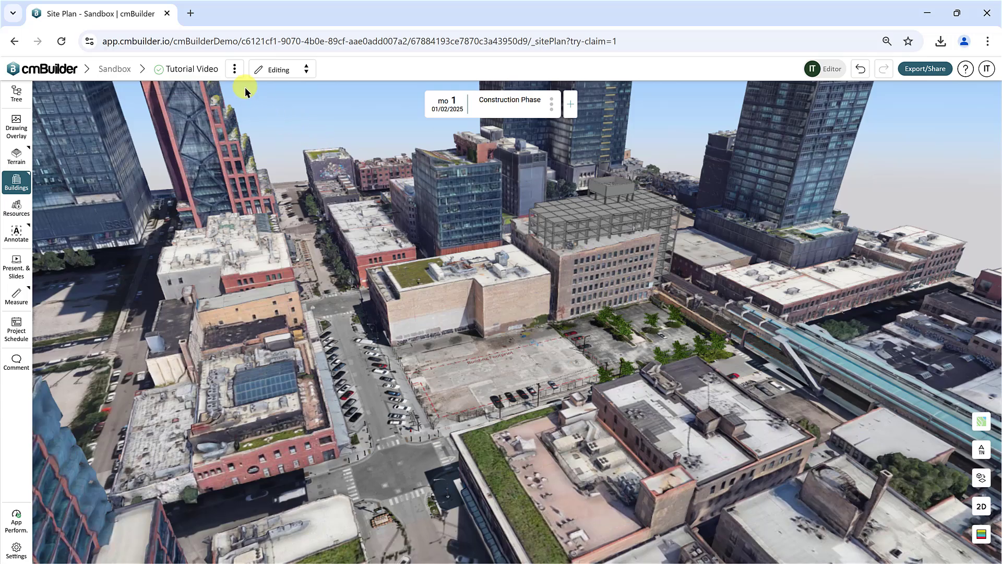
- Show the Logistics Plan drawing on the site ground from the scenario Drawings menu
left_click(234, 69)
mouse_move(289, 133)
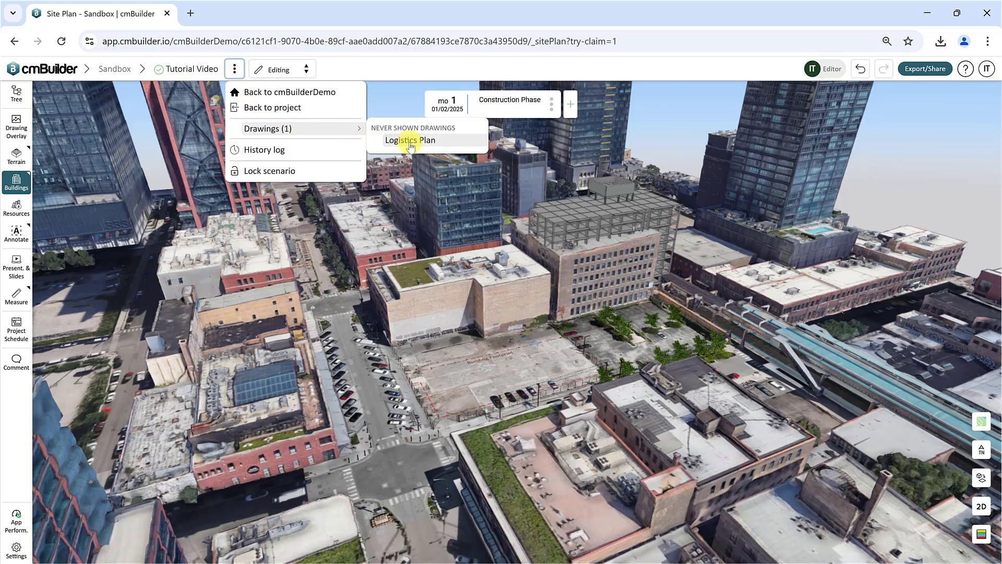
left_click(413, 140)
left_click(642, 170)
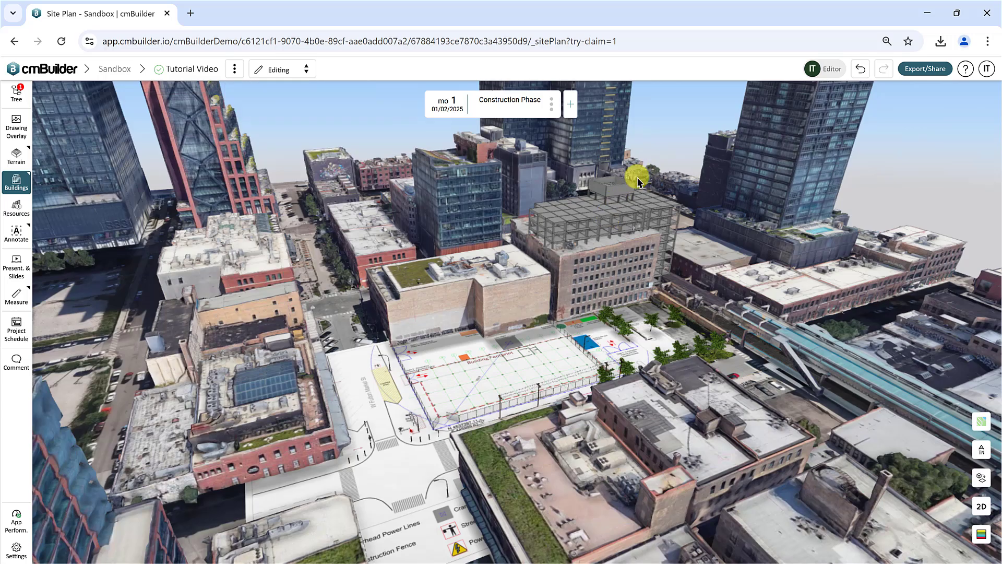
right_click(604, 212)
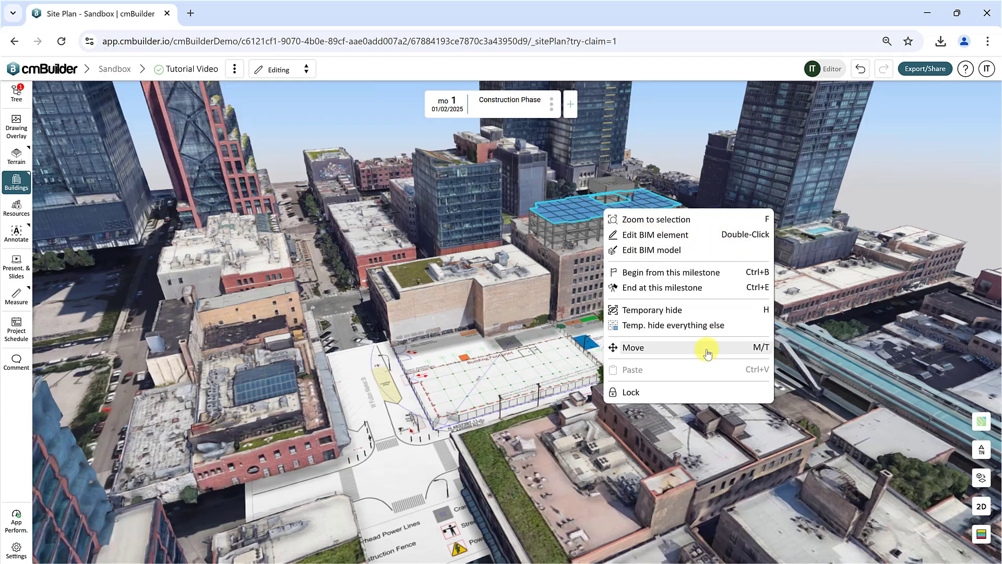
left_click(661, 150)
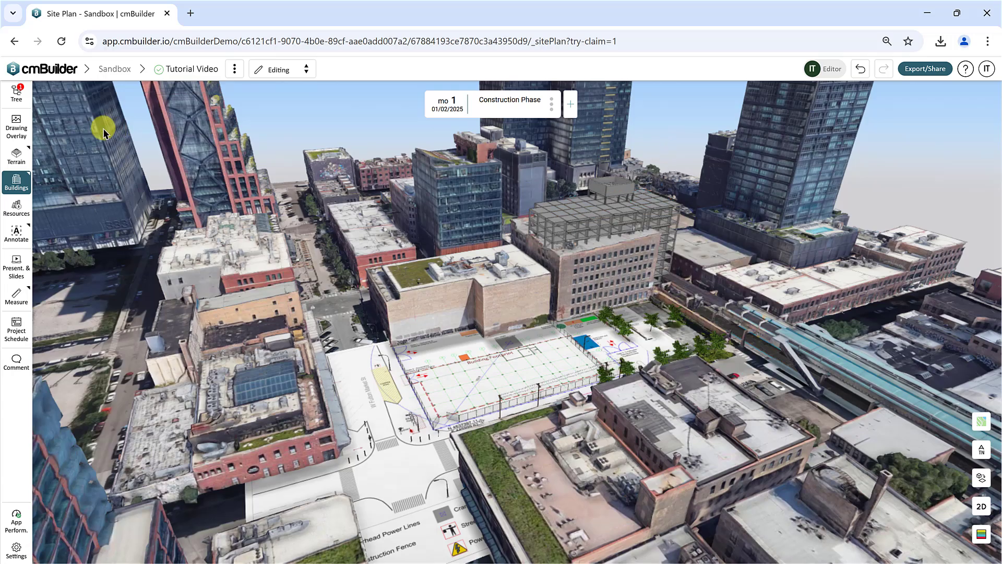
- Edit 3D_Model_Concrete from the Tree and show its Move transform settings
left_click(21, 99)
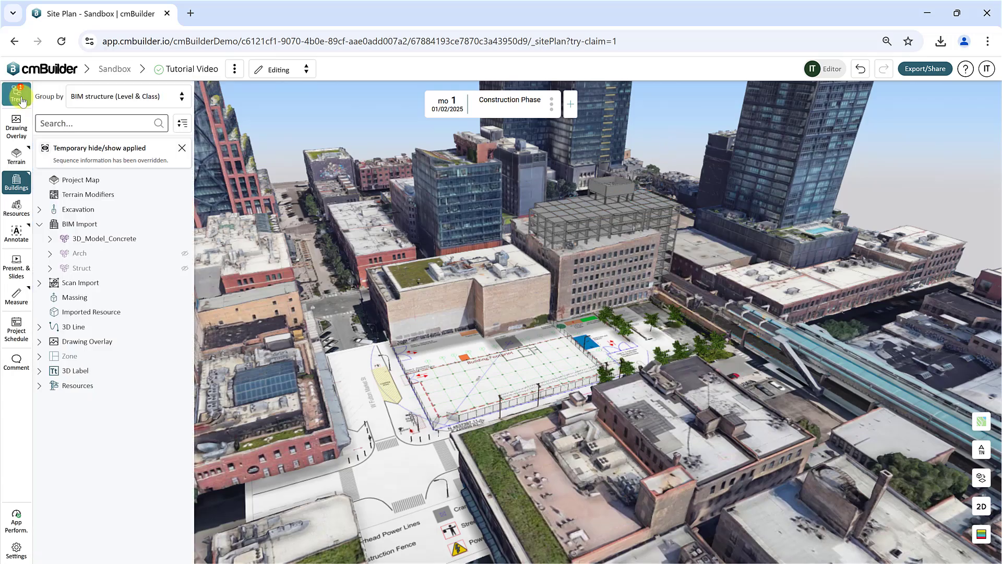
right_click(88, 240)
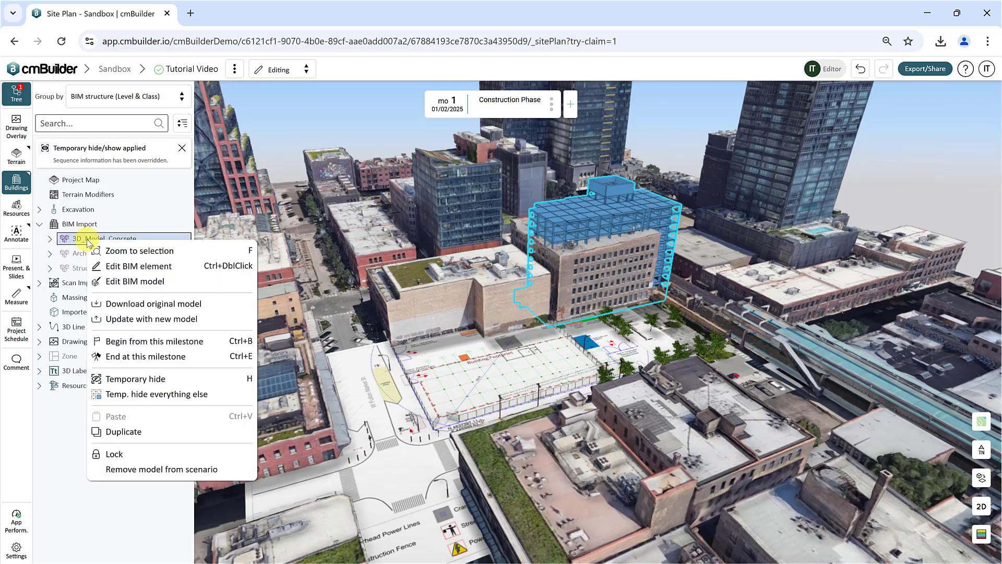
left_click(189, 284)
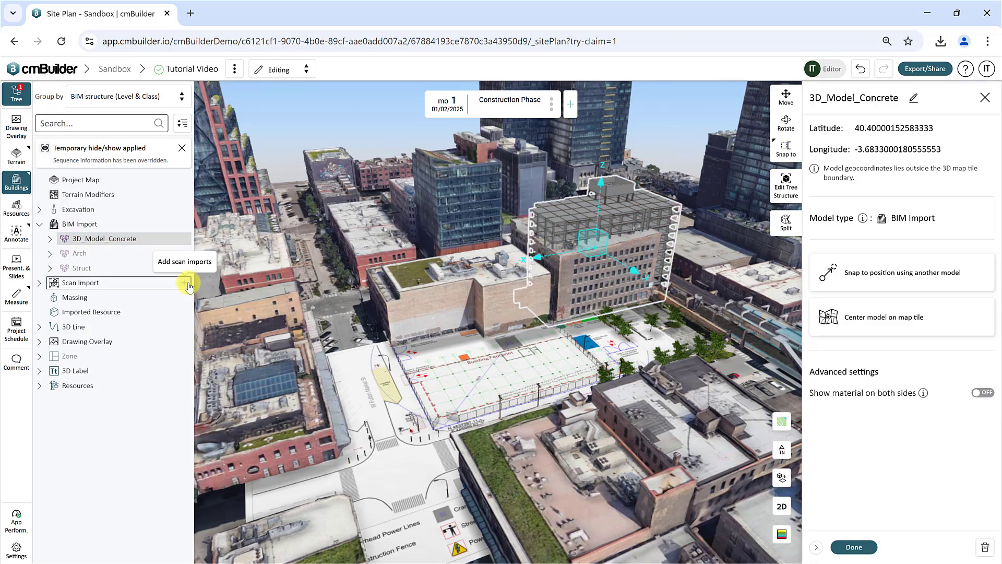
scroll(587, 299, "up", 5)
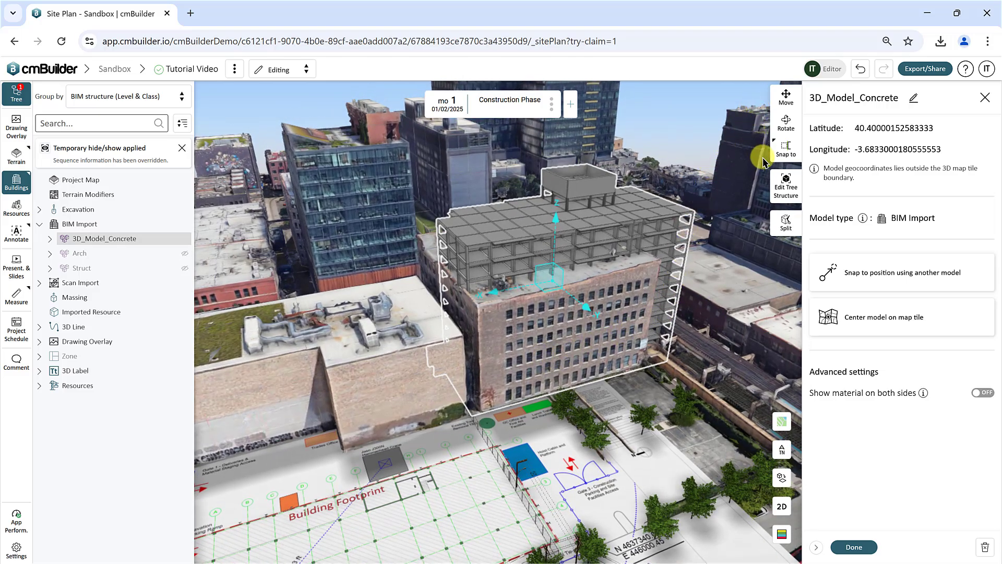
left_click(786, 97)
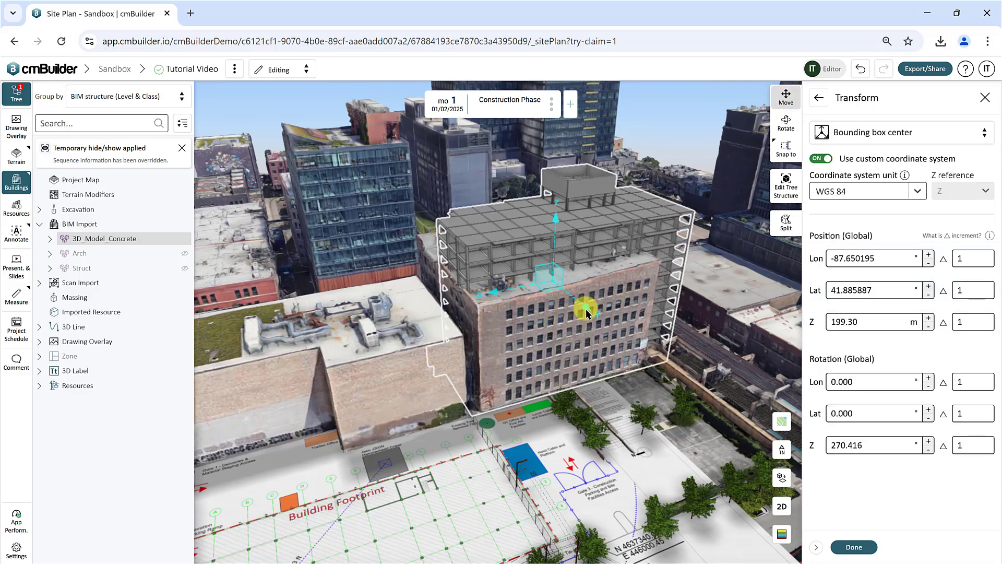
- Move the building along X and Y onto the footprint, at longitude -87.650674, latitude 41.886380
scroll(517, 365, "down", 5)
scroll(562, 309, "up", 5)
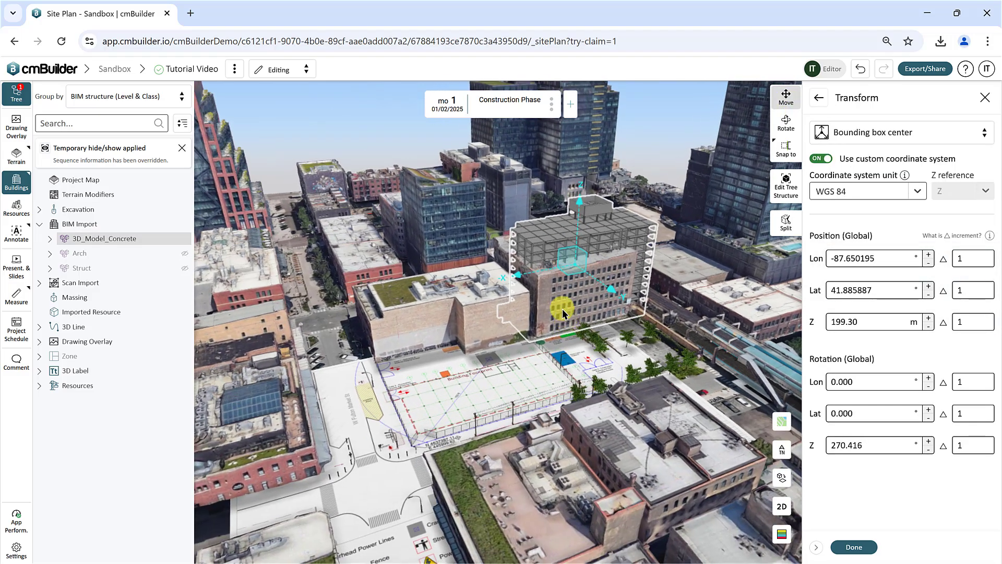
left_click_drag(519, 273, 384, 326)
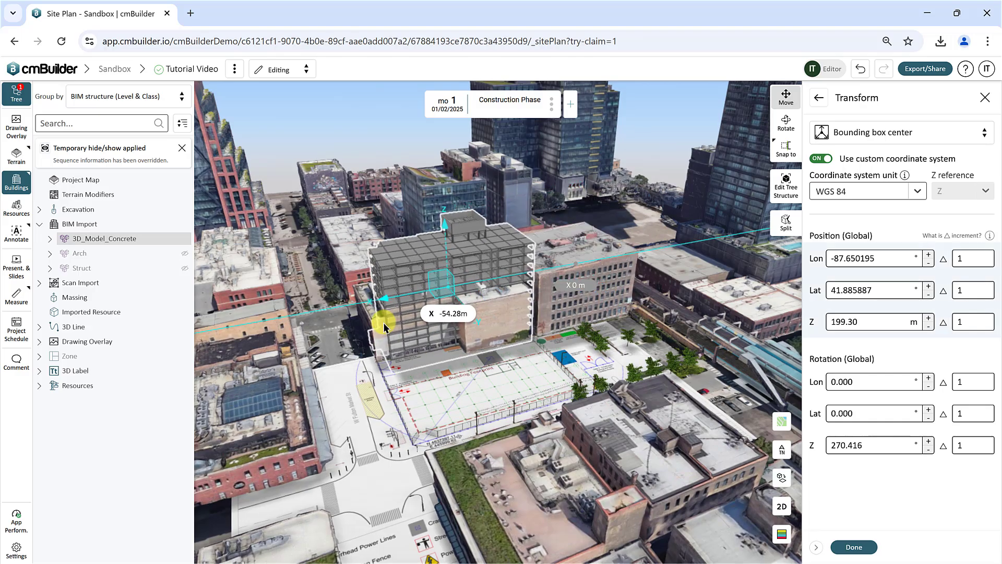
left_click(472, 316)
left_click_drag(467, 305, 491, 374)
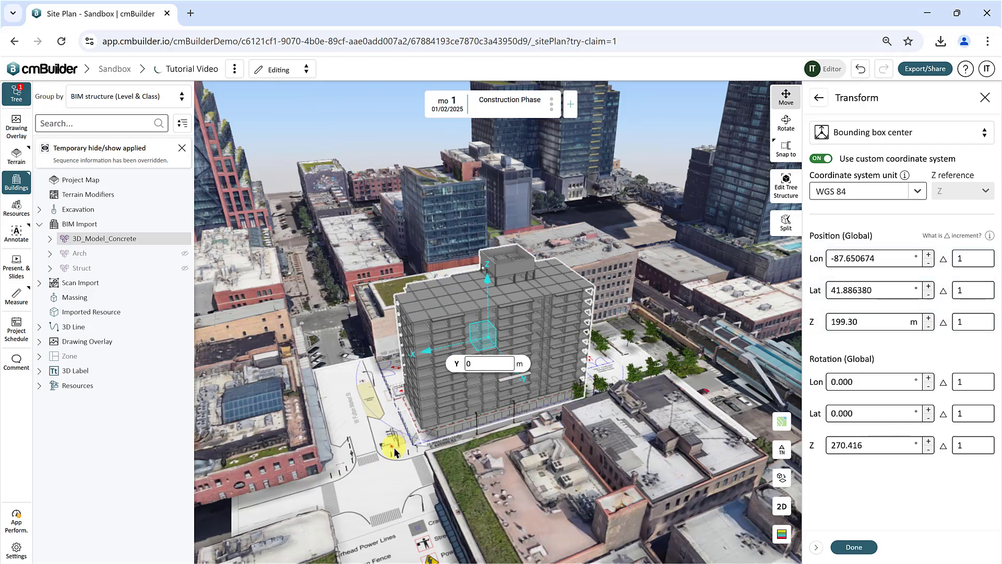
scroll(455, 453, "up", 5)
mouse_move(456, 453)
middle_mouse_down()
mouse_move(465, 455)
mouse_move(451, 449)
middle_mouse_up()
left_click(982, 134)
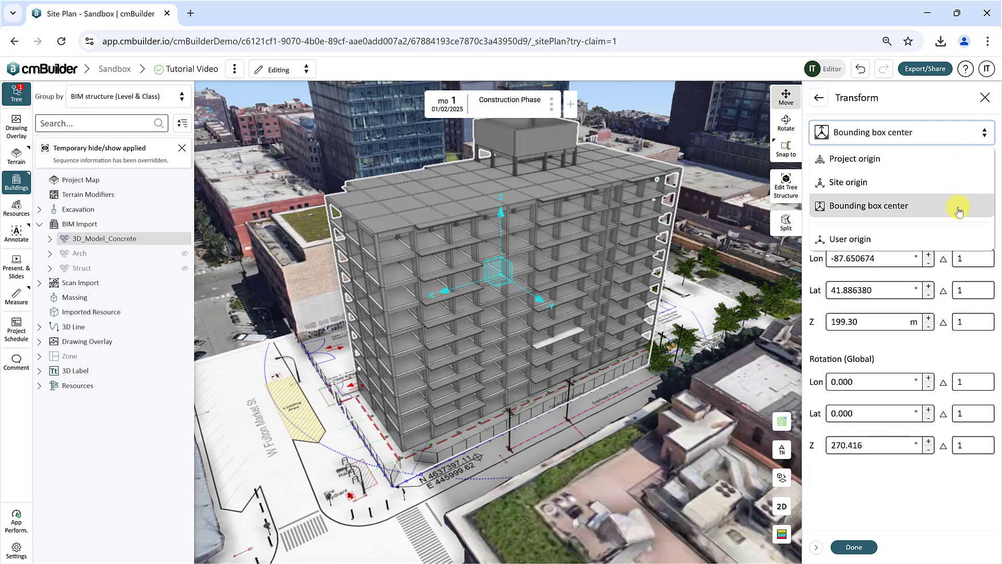
- Set a user-origin pivot at the building's lower corner and shift it to X -39.44, Y -2.53, Z 188.20 m
left_click(951, 238)
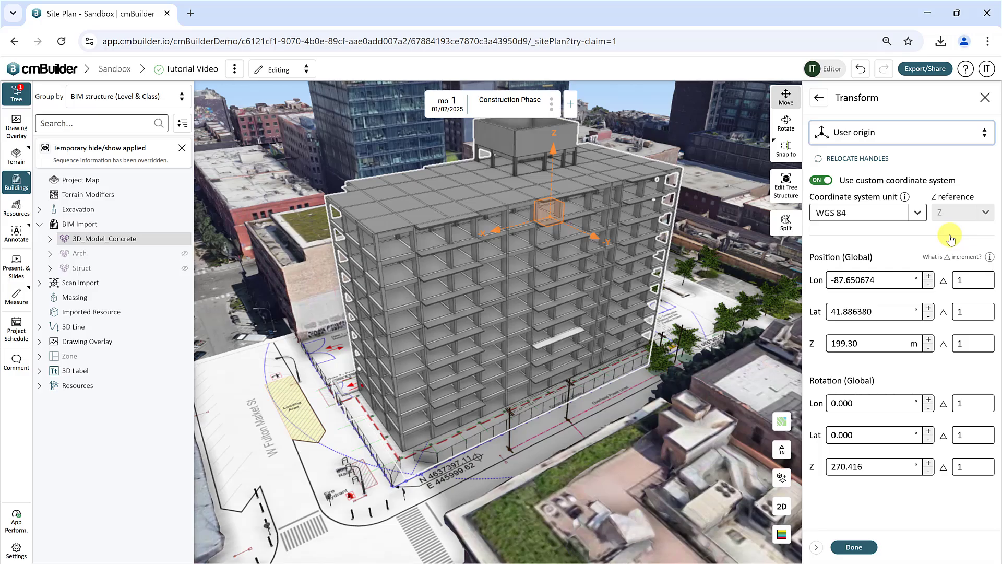
left_click(861, 158)
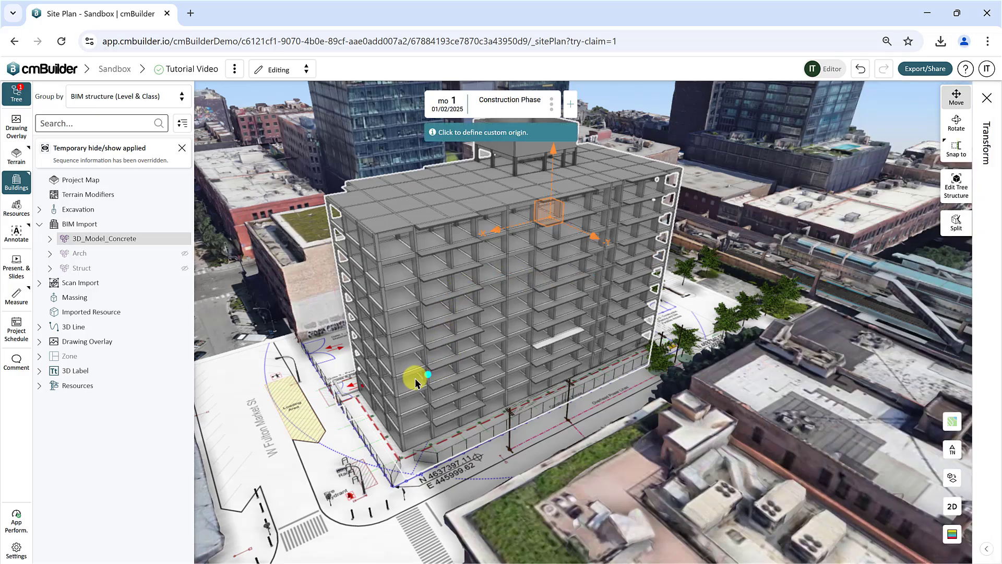
left_click(401, 413)
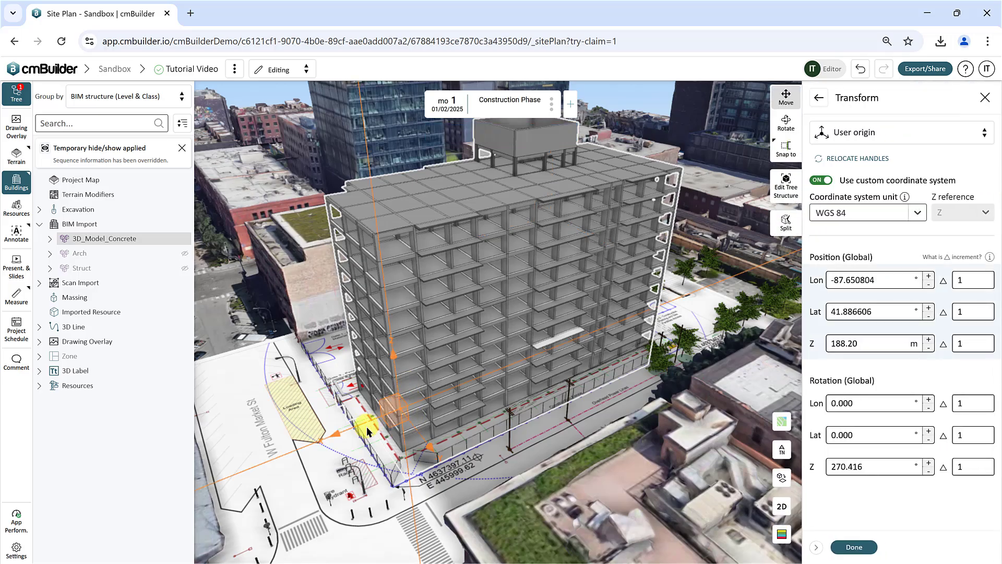
left_click_drag(367, 428, 329, 435)
left_click_drag(422, 454, 448, 474)
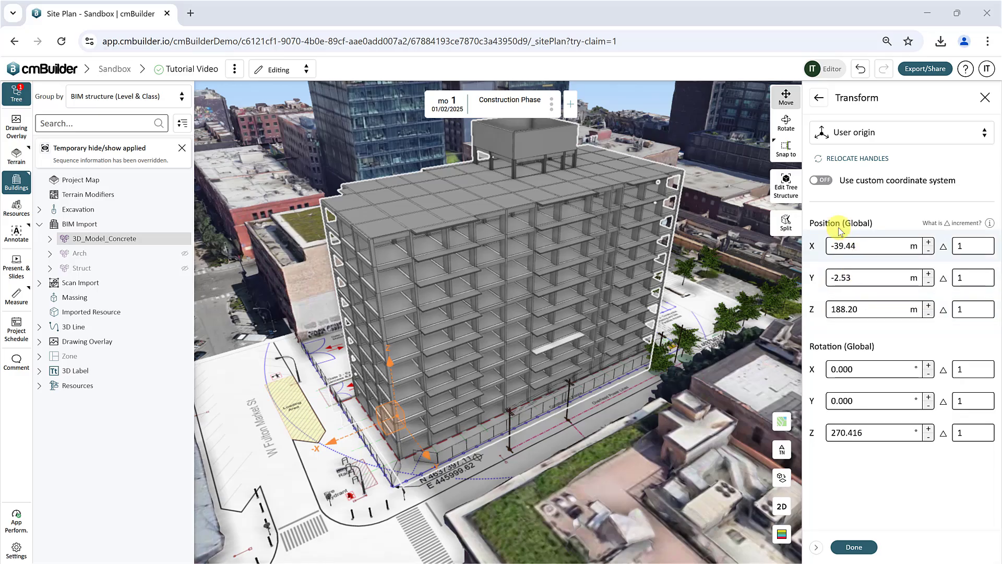
- Try rotating the building about its Z axis, leaving rotation at 270.416°
left_click(787, 124)
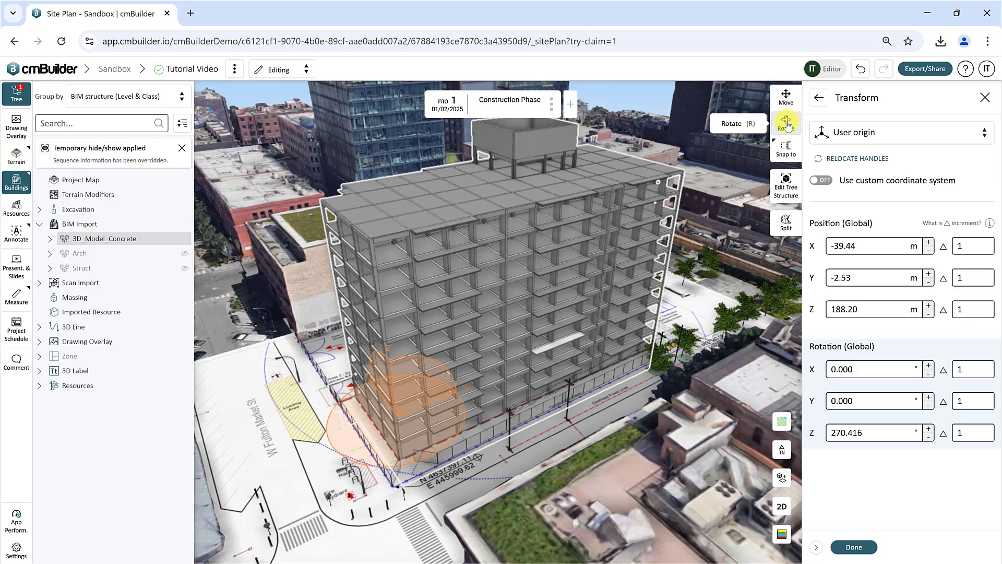
mouse_move(440, 416)
left_mouse_down()
mouse_move(424, 422)
mouse_move(438, 433)
mouse_move(431, 407)
mouse_move(439, 408)
mouse_move(403, 386)
mouse_move(450, 412)
mouse_move(440, 434)
mouse_move(443, 424)
left_mouse_up()
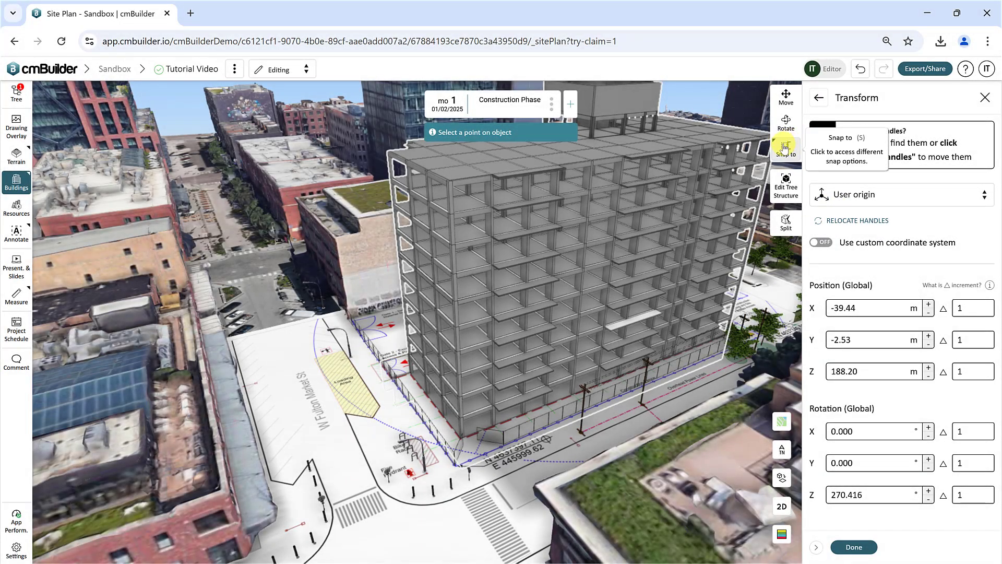
- Rotate the building parallel to a site face with Snap to > Rotate to
left_click(785, 148)
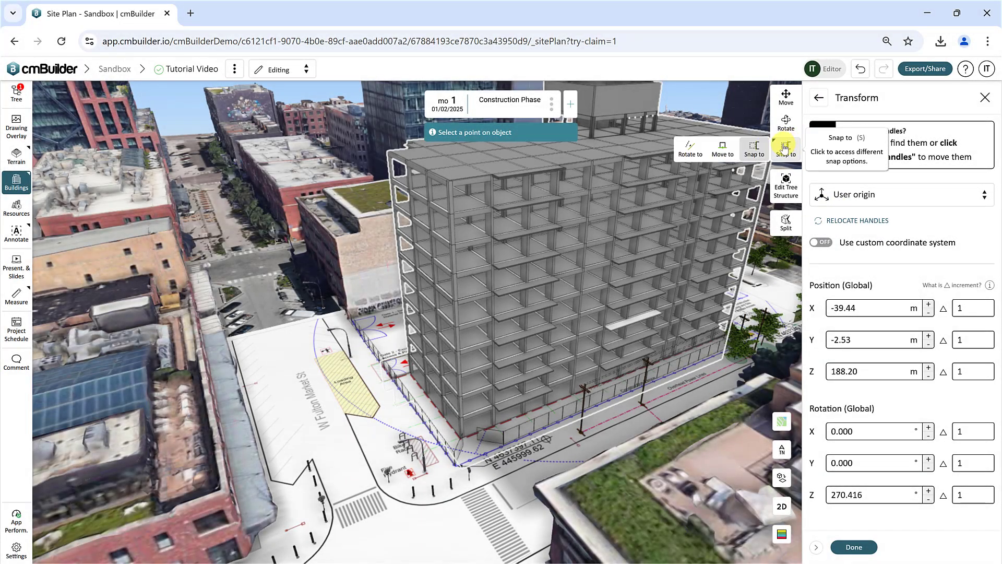
left_click(691, 150)
left_click(436, 216)
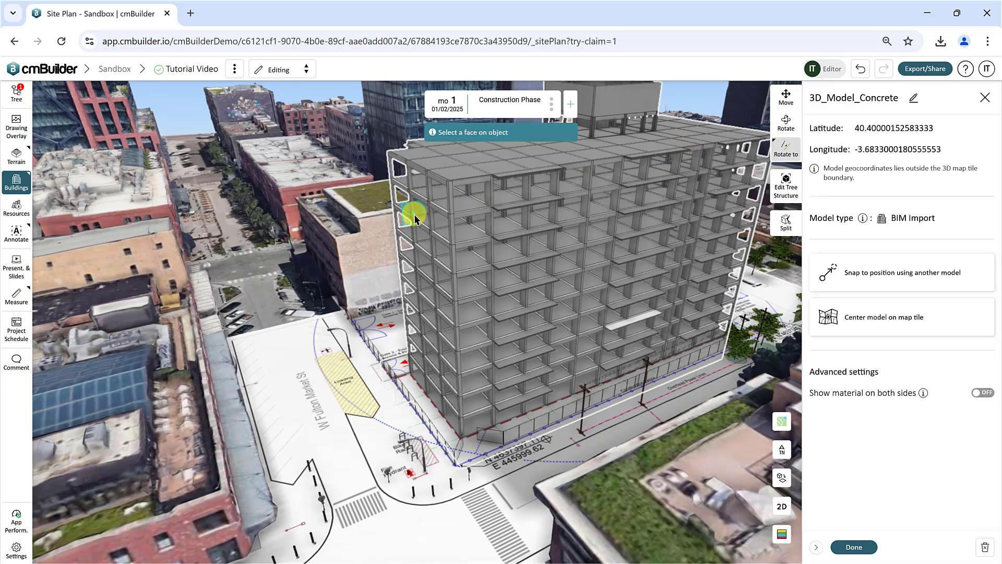
left_click(415, 218)
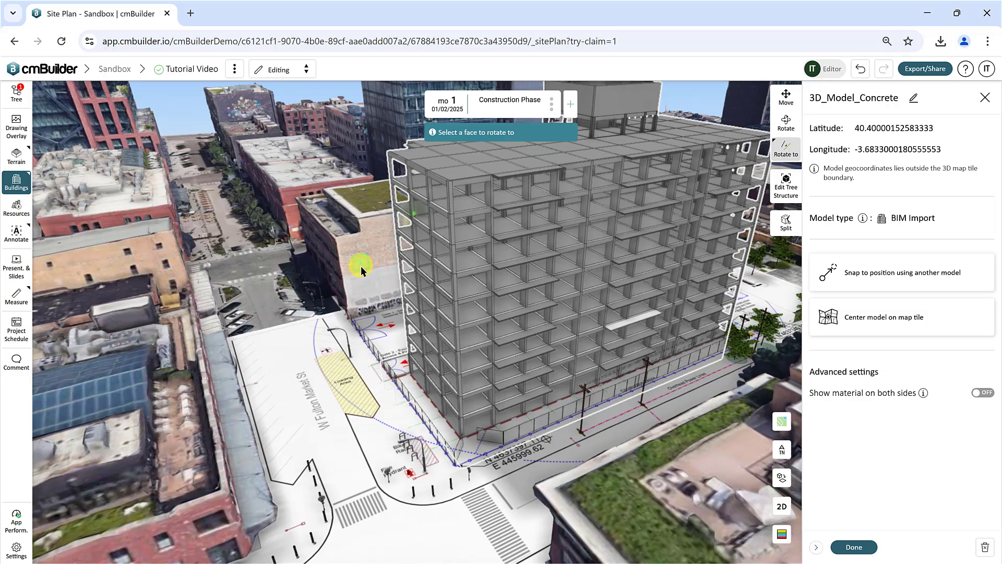
left_click(476, 251)
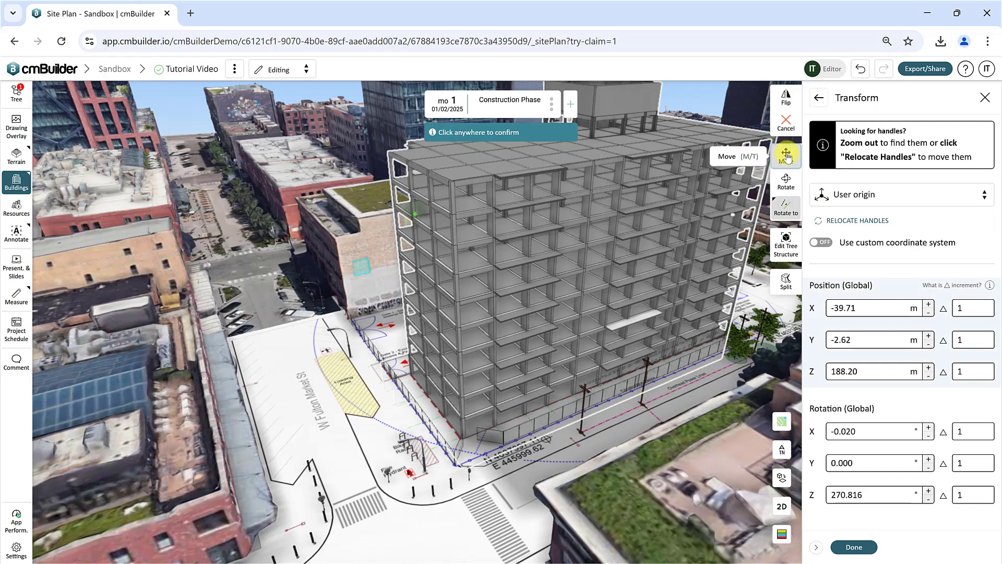
- Snap a building point onto the site faces, settling it at X -43.58, Y -2.92 m
left_click(787, 155)
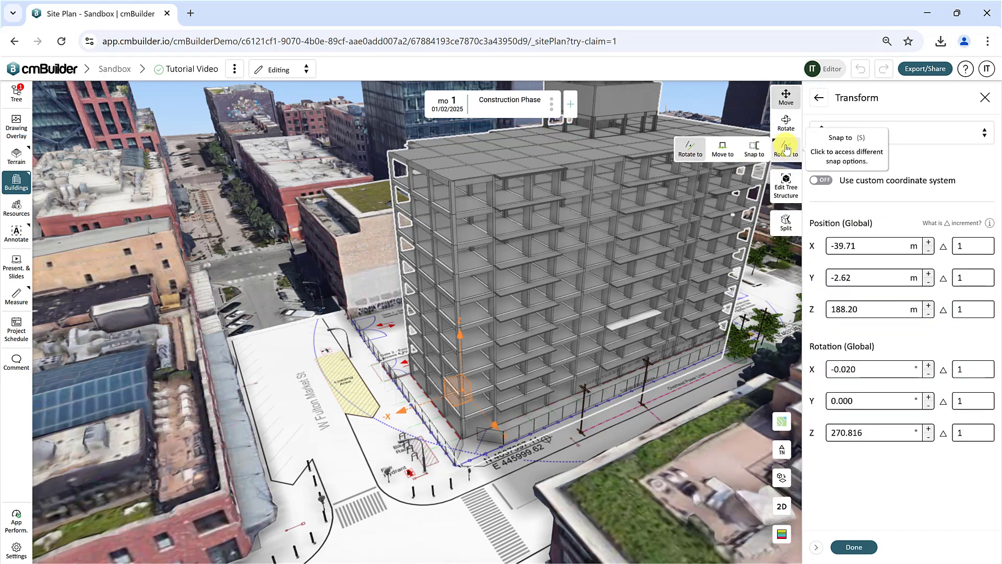
left_click(724, 152)
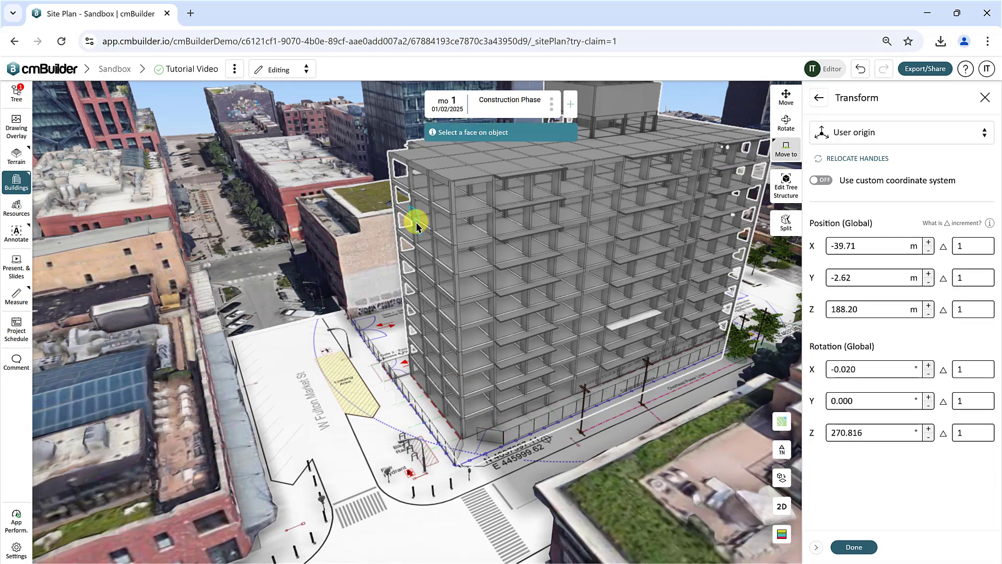
left_click(430, 232)
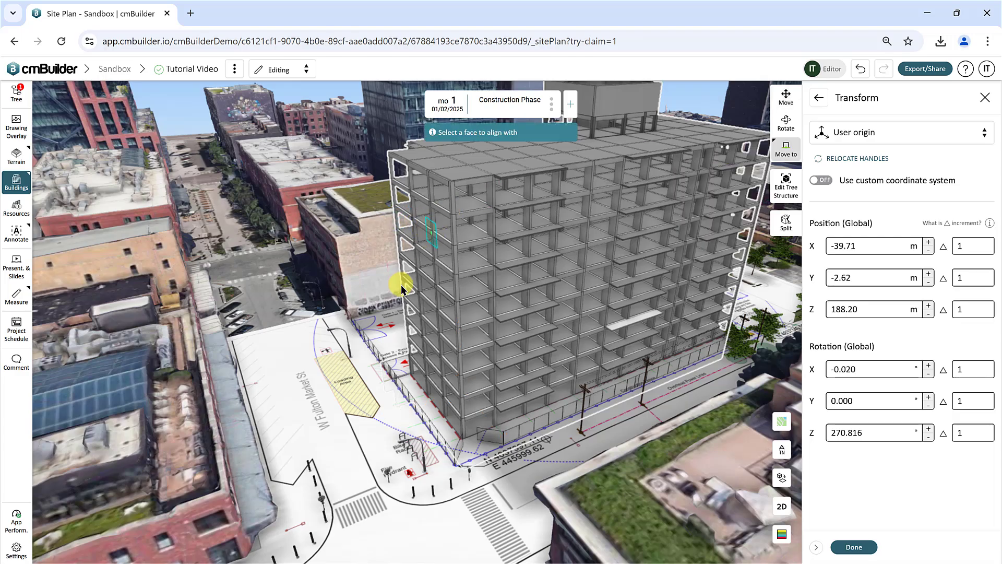
left_click(376, 357)
left_click(449, 325)
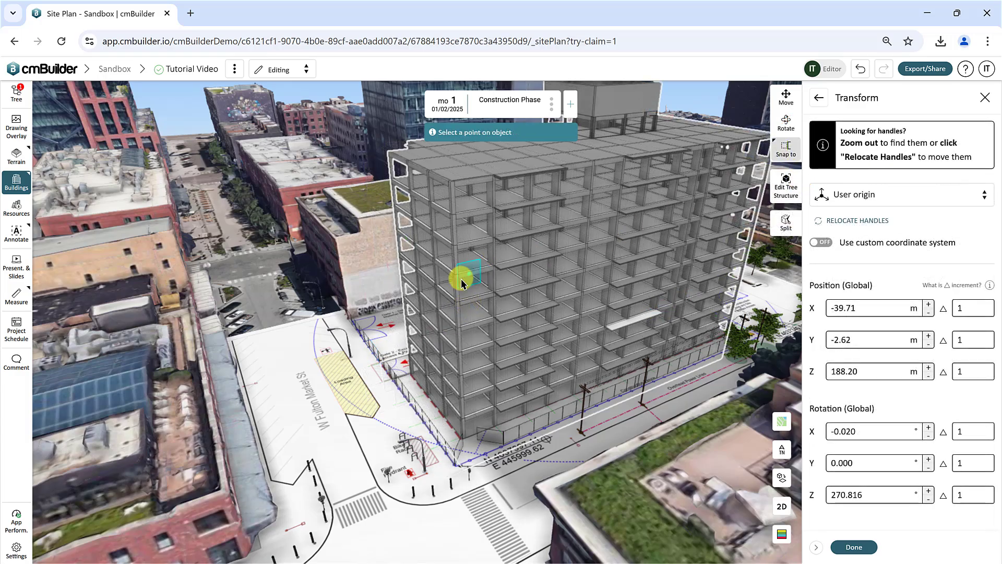
left_click(509, 440)
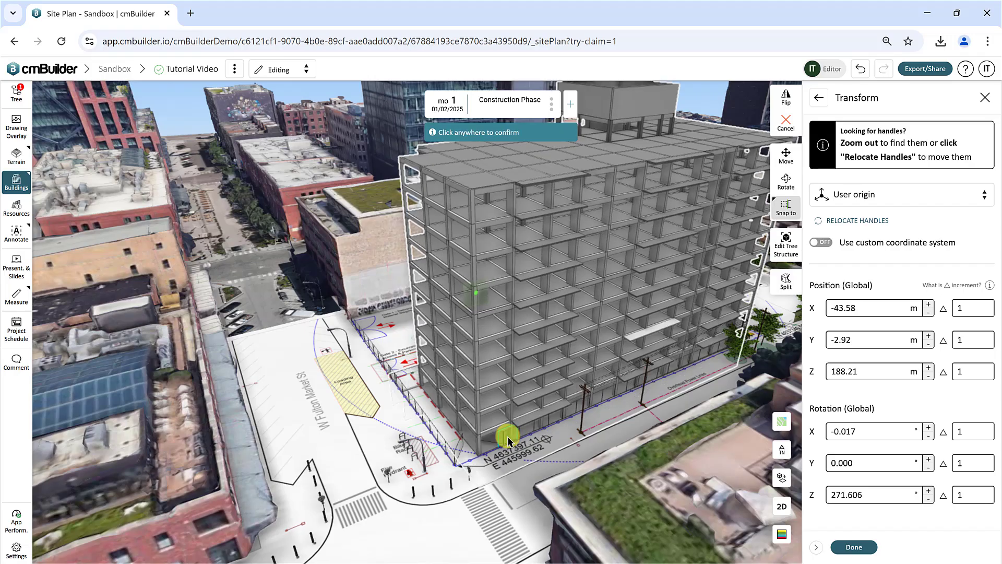
left_click(647, 423)
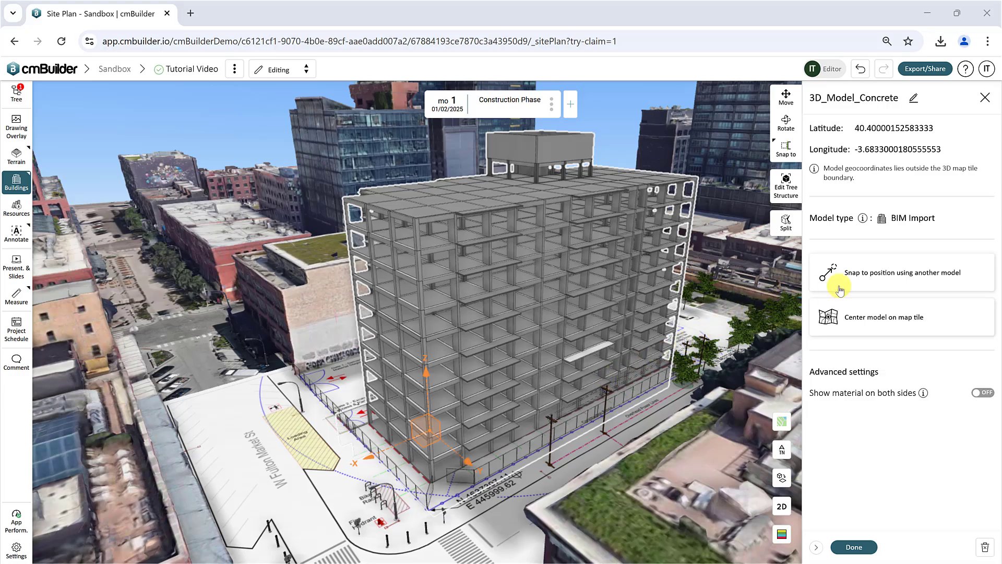
- Try positioning from another model without choosing one, then centre the model on the map tile
left_click(908, 277)
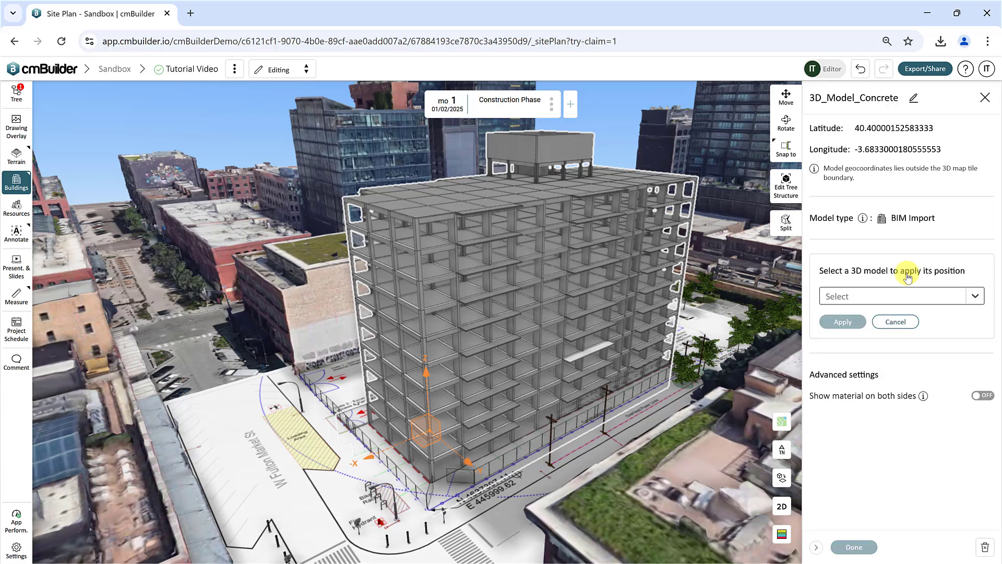
left_click(975, 295)
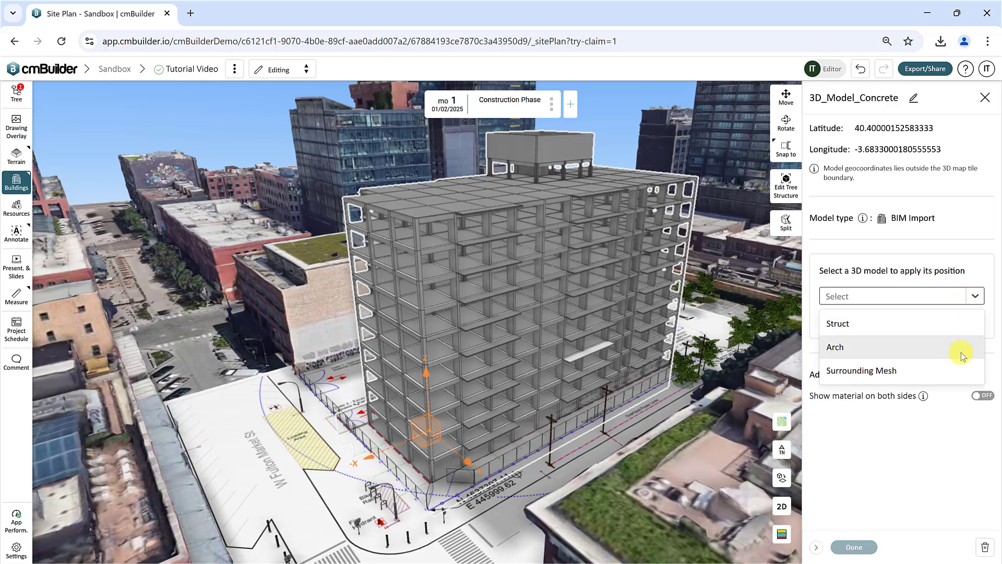
left_click(970, 248)
left_click(895, 321)
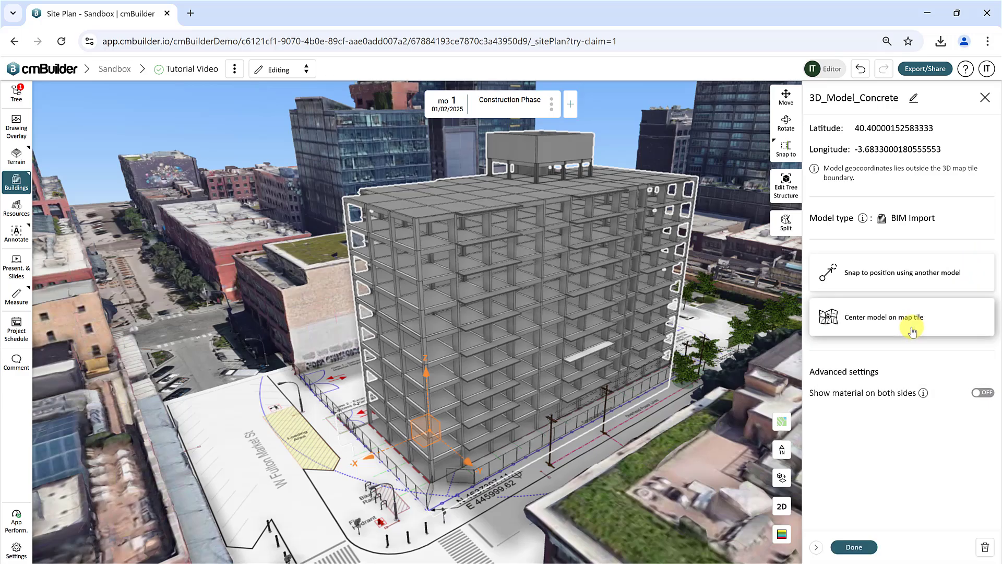
left_click(878, 320)
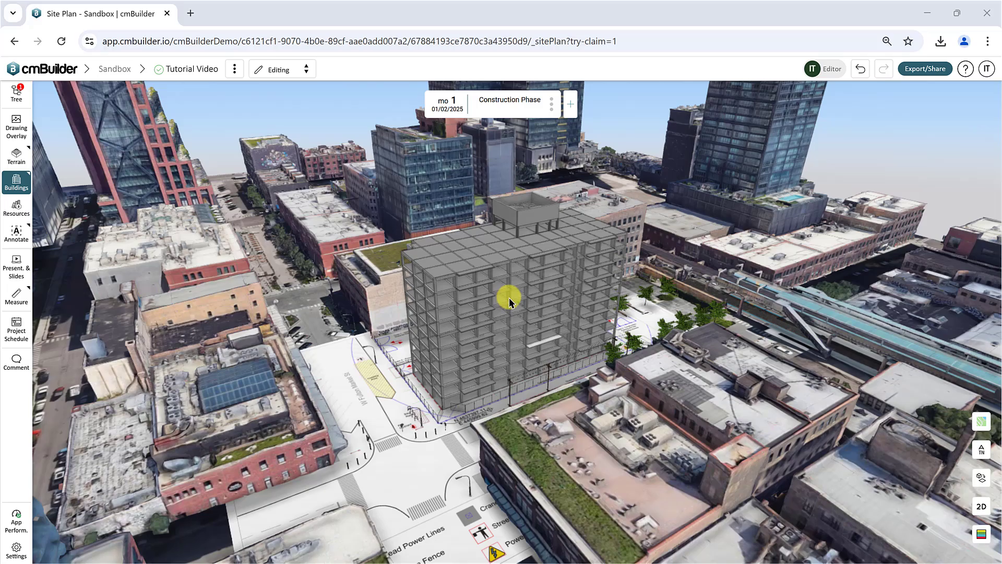
- Open 3D_Model_Concrete for editing from its context menu to show its latitude and longitude
right_click(510, 302)
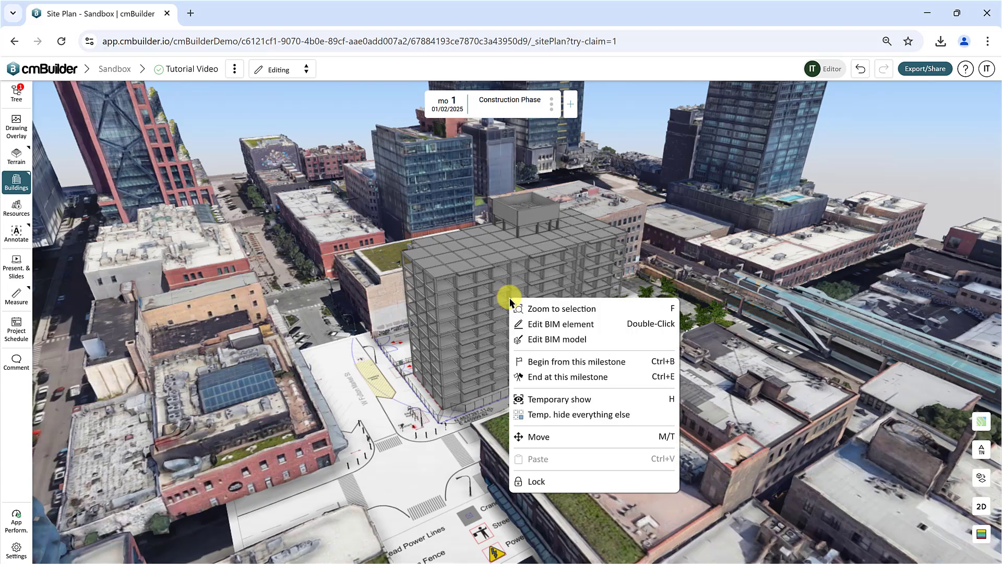
left_click(606, 342)
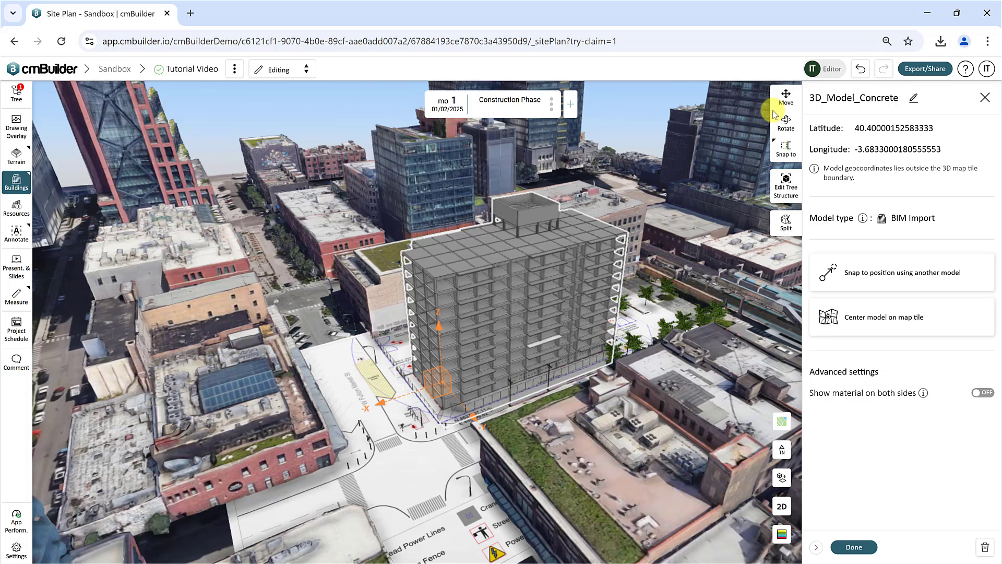
- Measure the concrete model's position from the Project origin with a custom coordinate system enabled
left_click(786, 99)
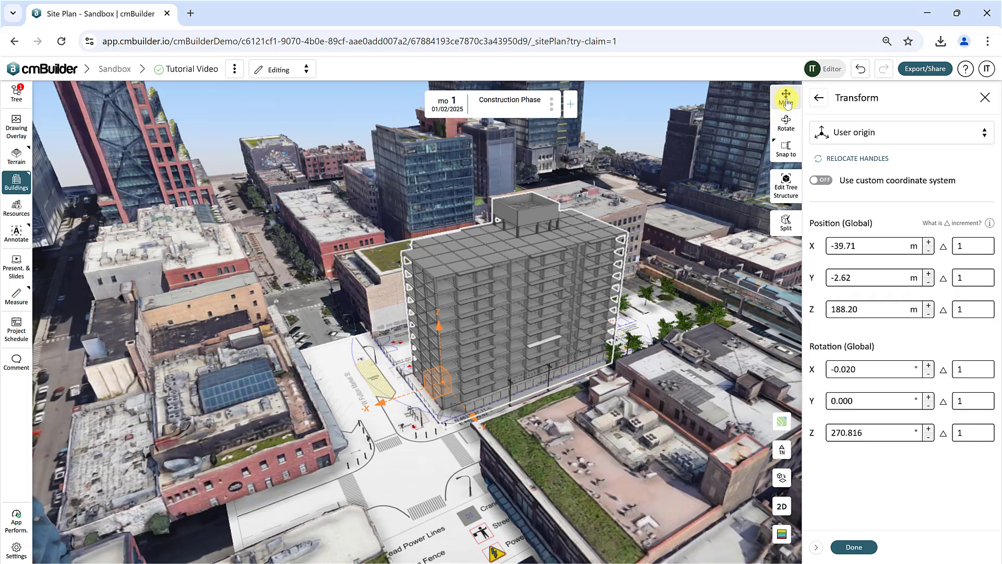
left_click(917, 138)
left_click(915, 157)
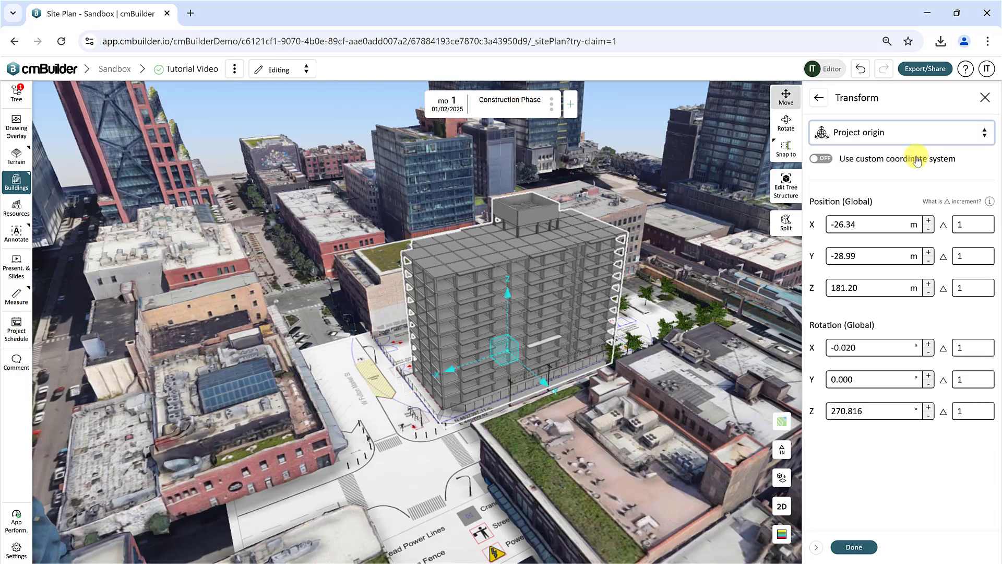
left_click(823, 159)
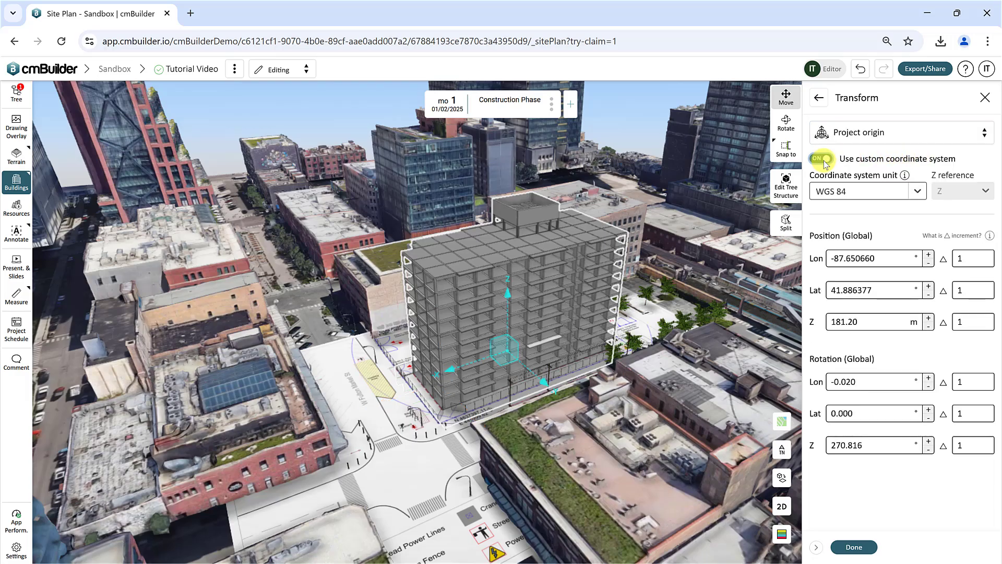
left_click(918, 192)
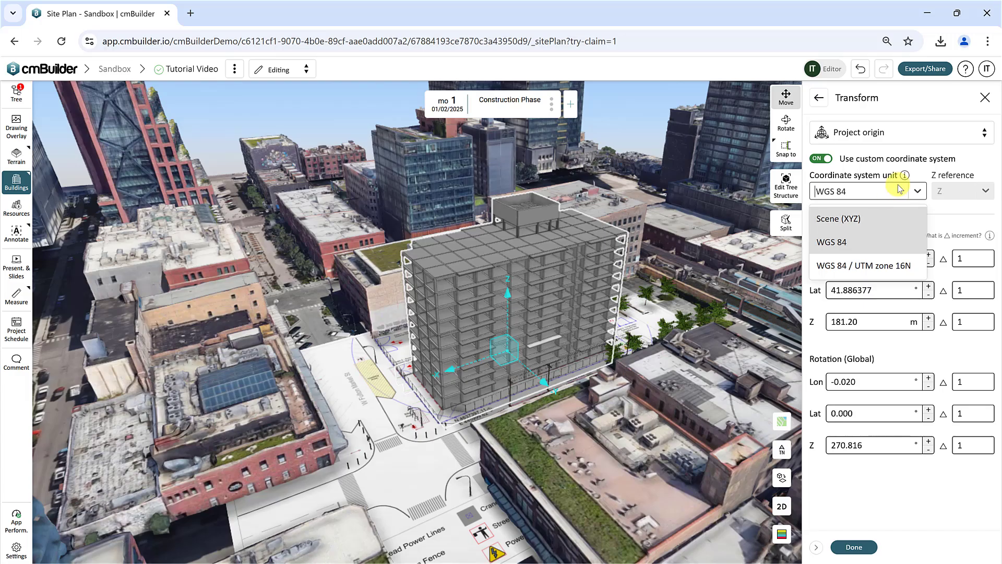
- Search the geo-coordinate systems to add for 'nad83' and scroll through the results
mouse_move(905, 175)
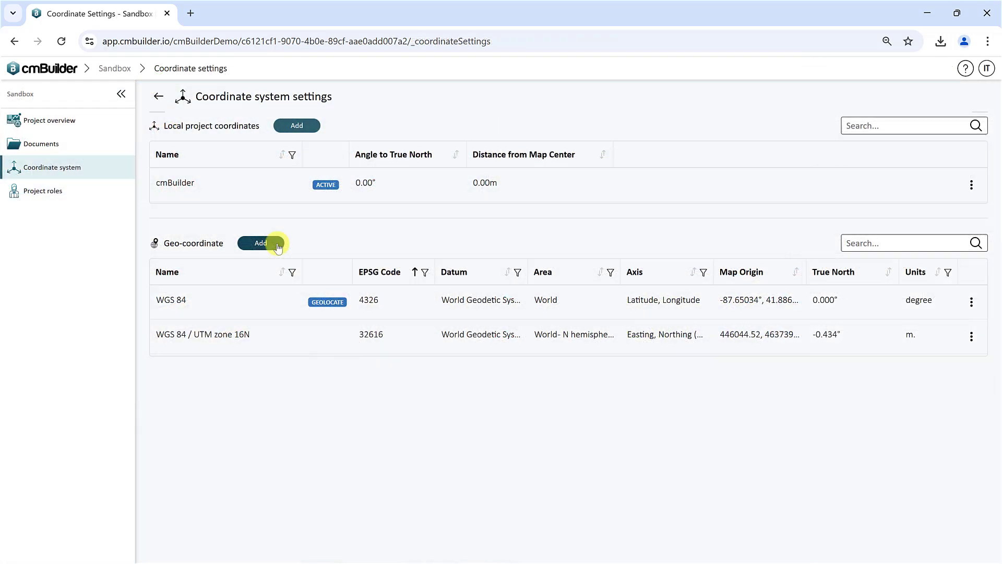
left_click(271, 244)
left_click(871, 127)
type("na")
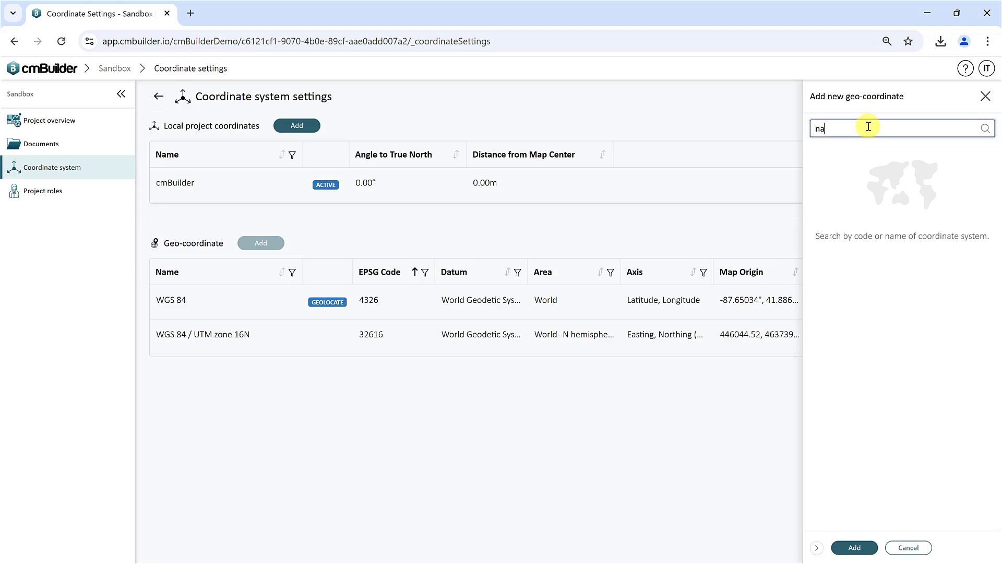
type("d83")
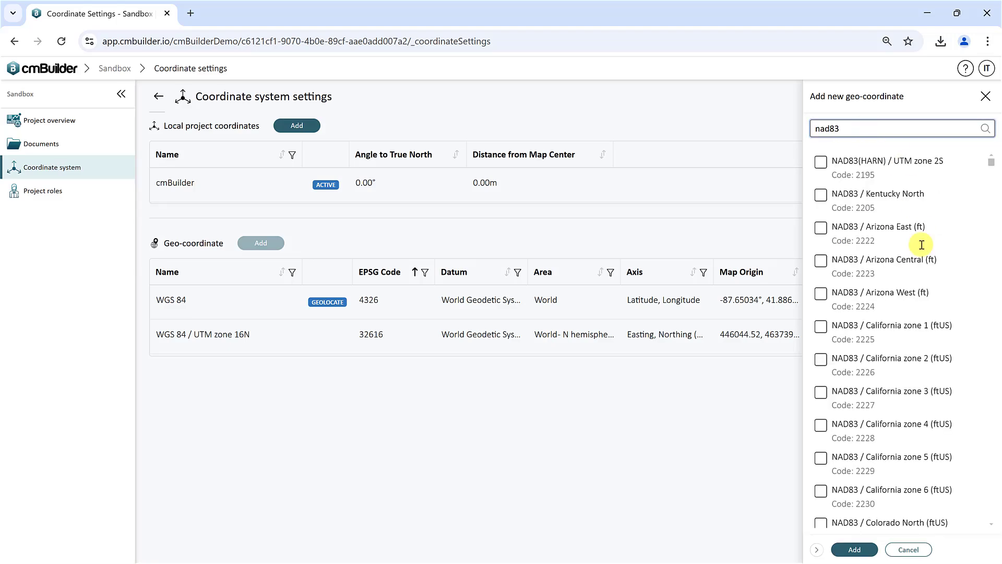
scroll(919, 392, "down", 3)
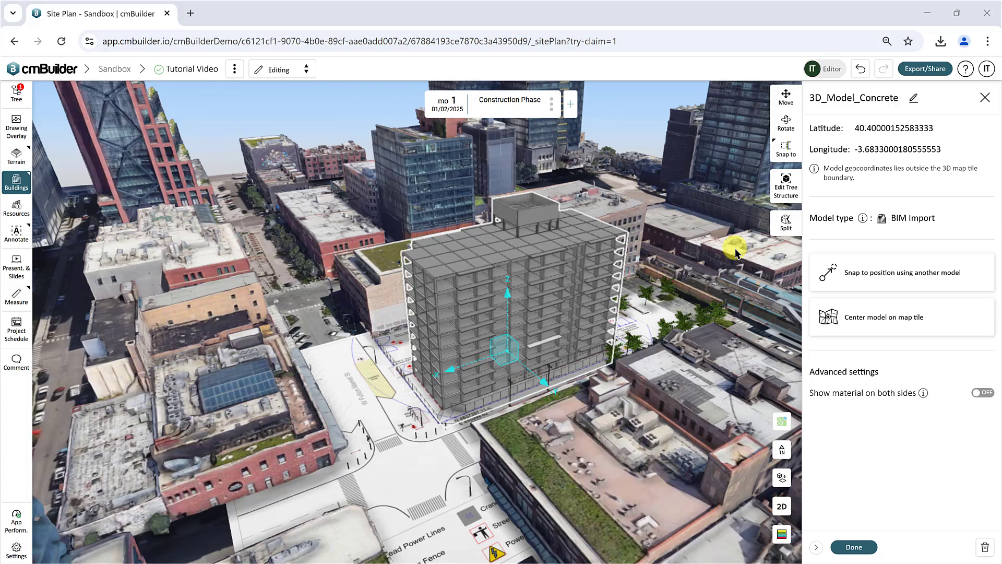
- Set roof slab Floor:Tile Exteriores:516204 as the split object and start a splitting line
left_click(786, 197)
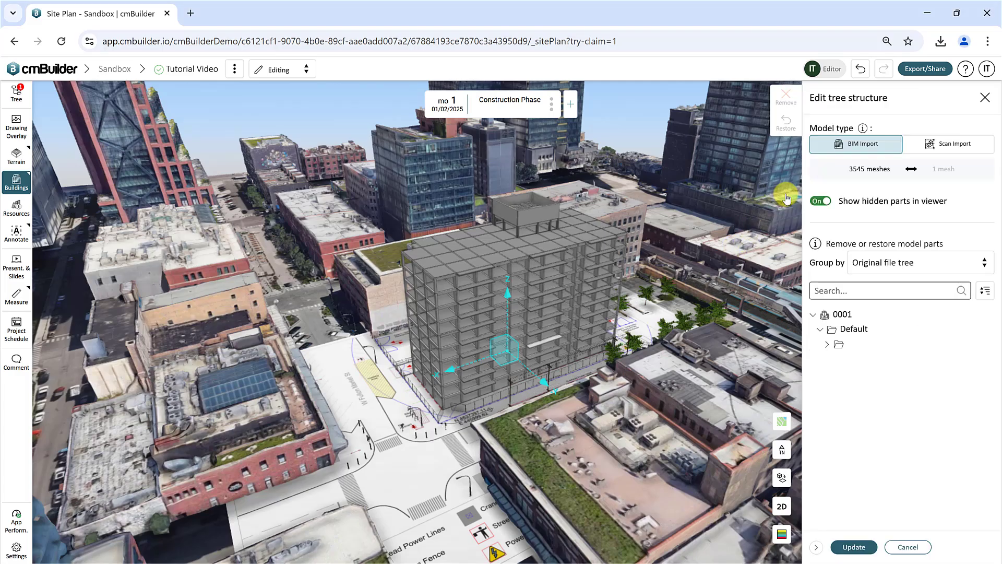
left_click(827, 345)
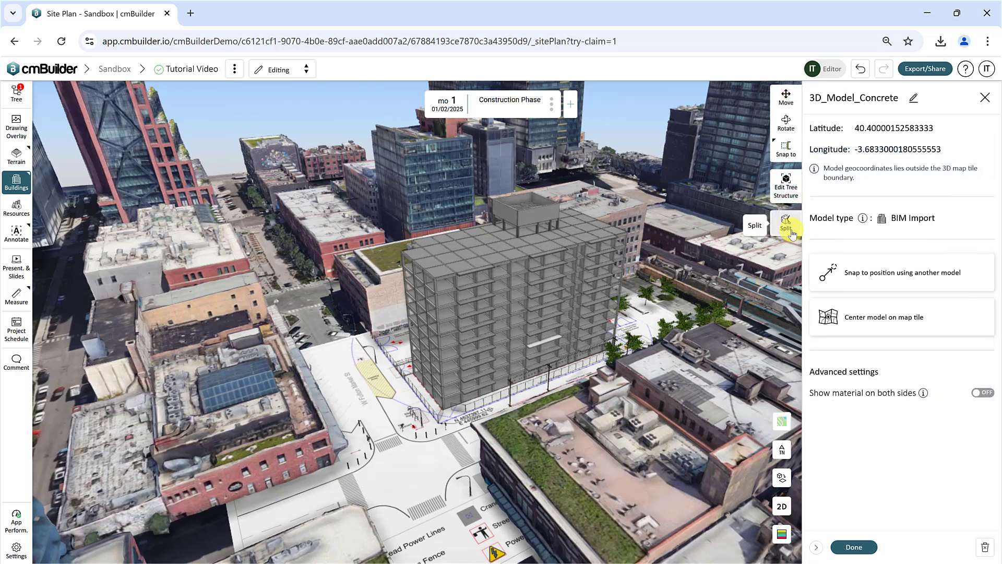
left_click(792, 233)
scroll(543, 287, "up", 5)
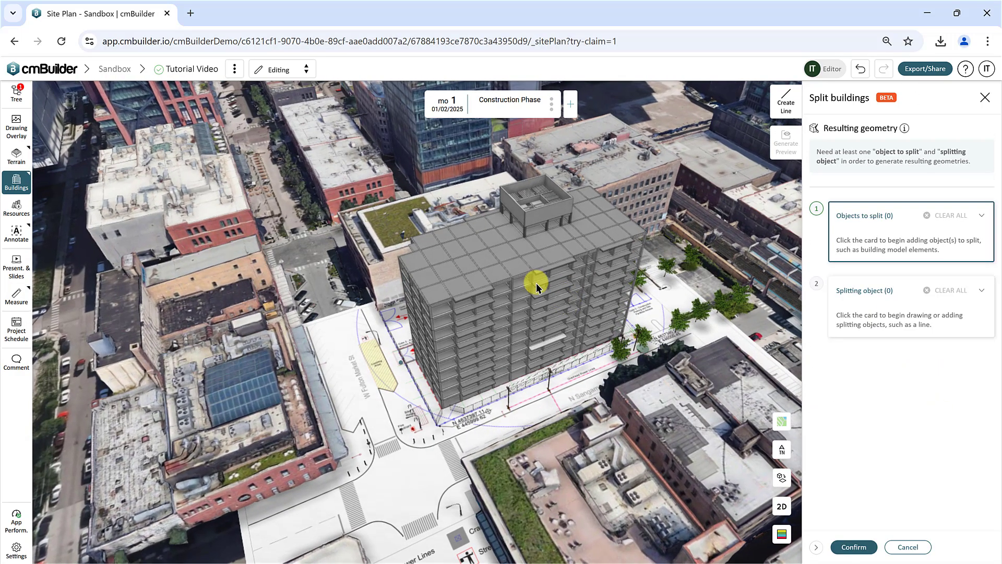
scroll(486, 267, "up", 5)
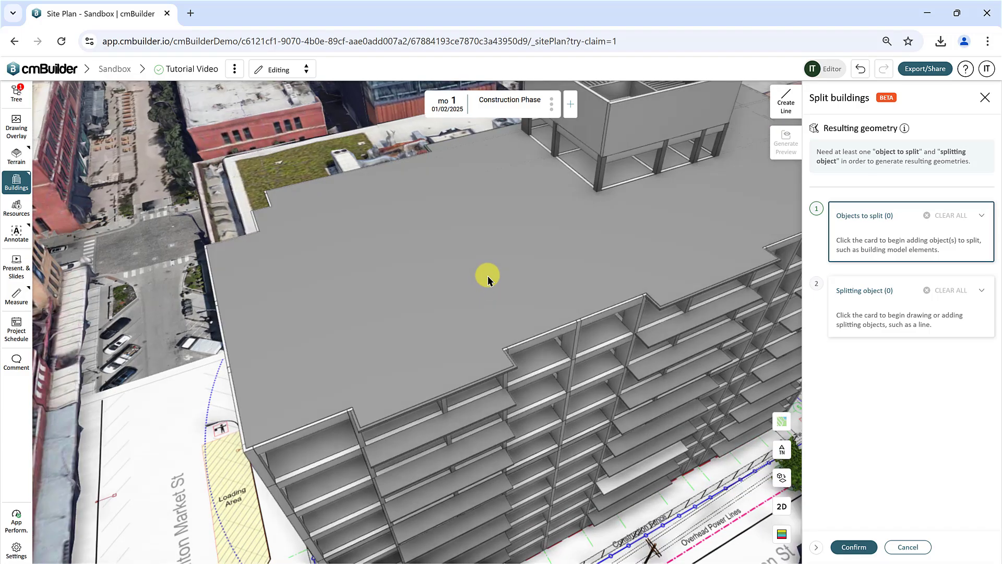
left_click(487, 276)
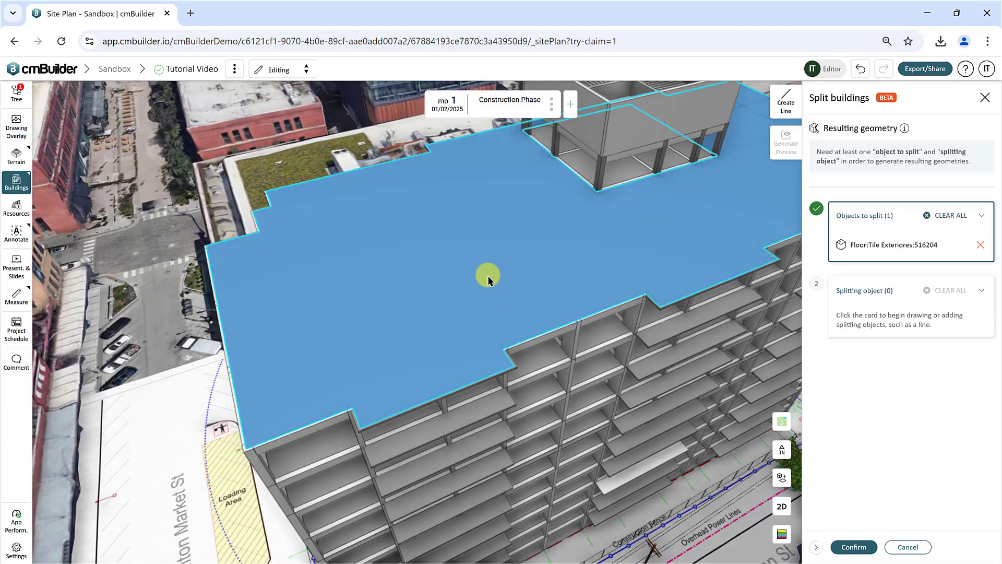
left_click(784, 116)
left_click(448, 265)
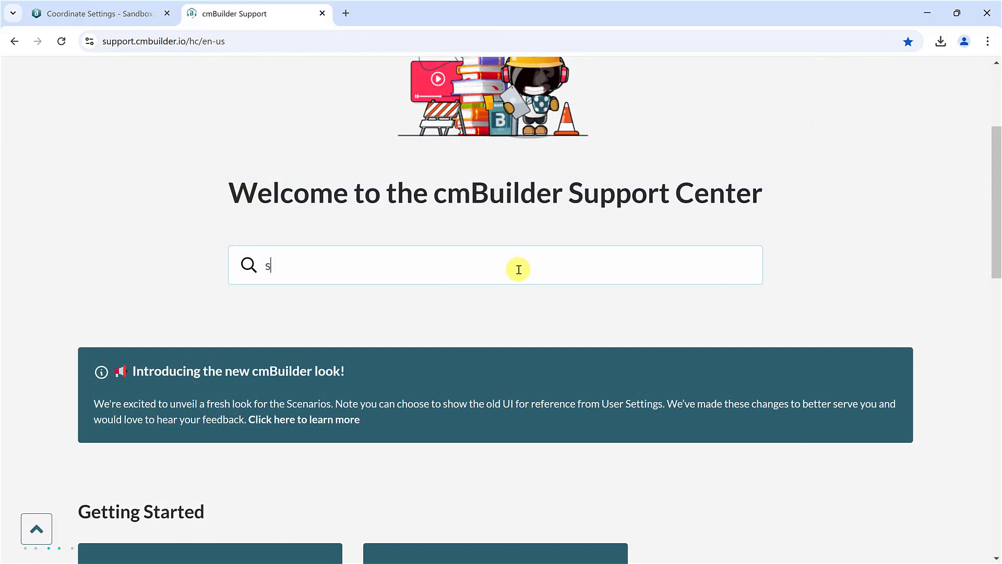
- Search the Support Center for 'split geometry' and read the 4.3 Split Geometry article
type("split geometry")
left_click(316, 353)
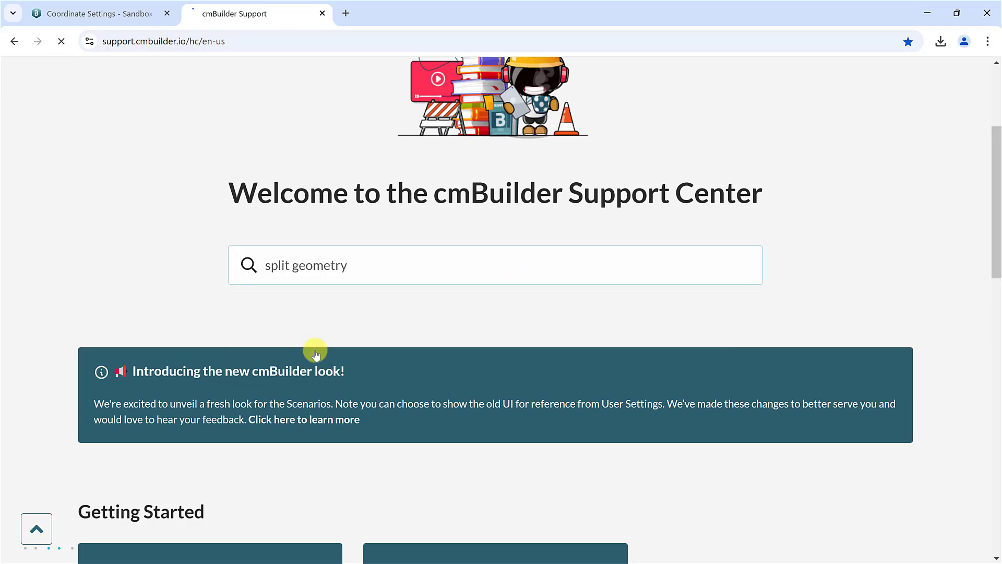
scroll(699, 427, "down", 20)
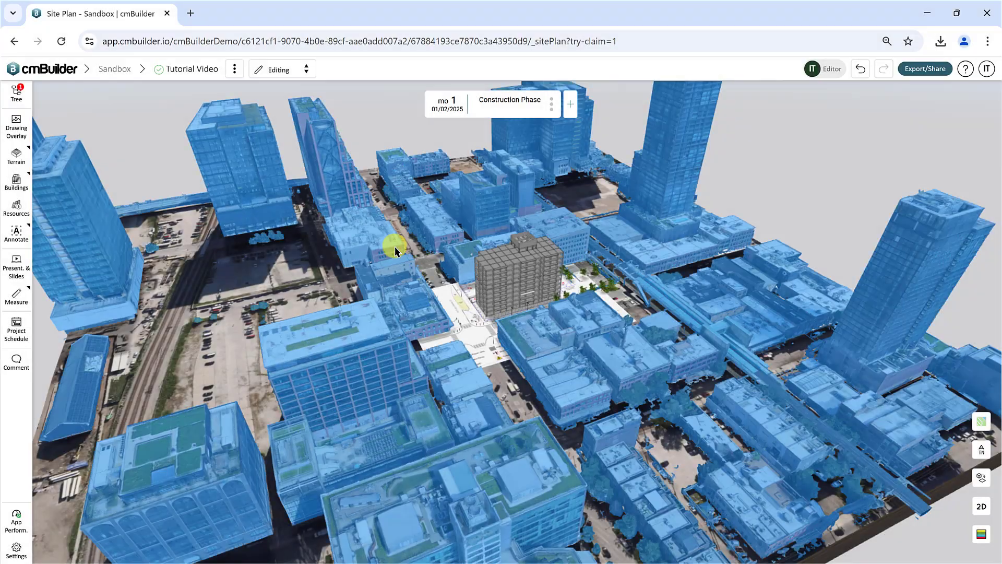
- Edit the Surrounding Mesh model and review its Scale Model Units choices, cancelling without changes
left_click(395, 247)
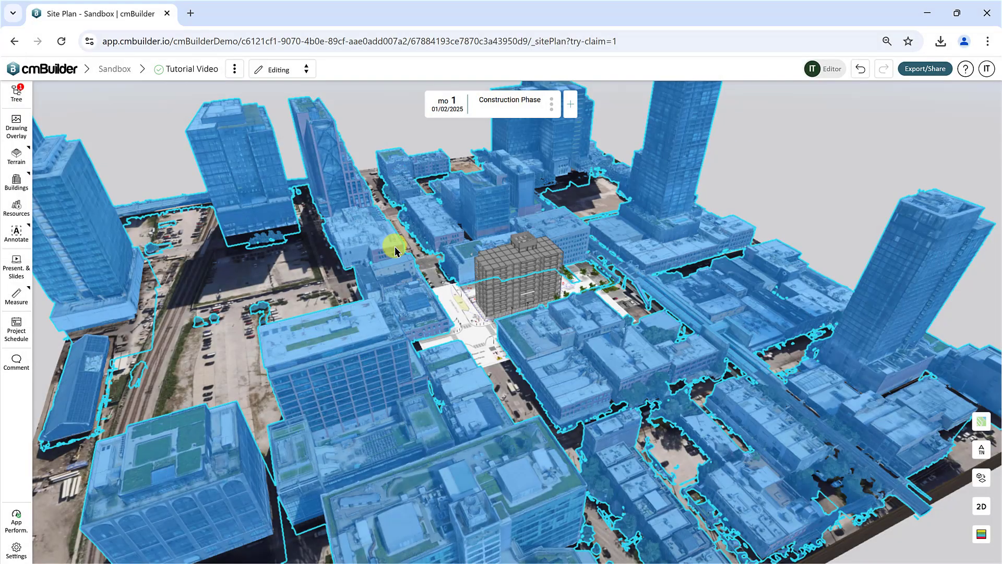
right_click(395, 247)
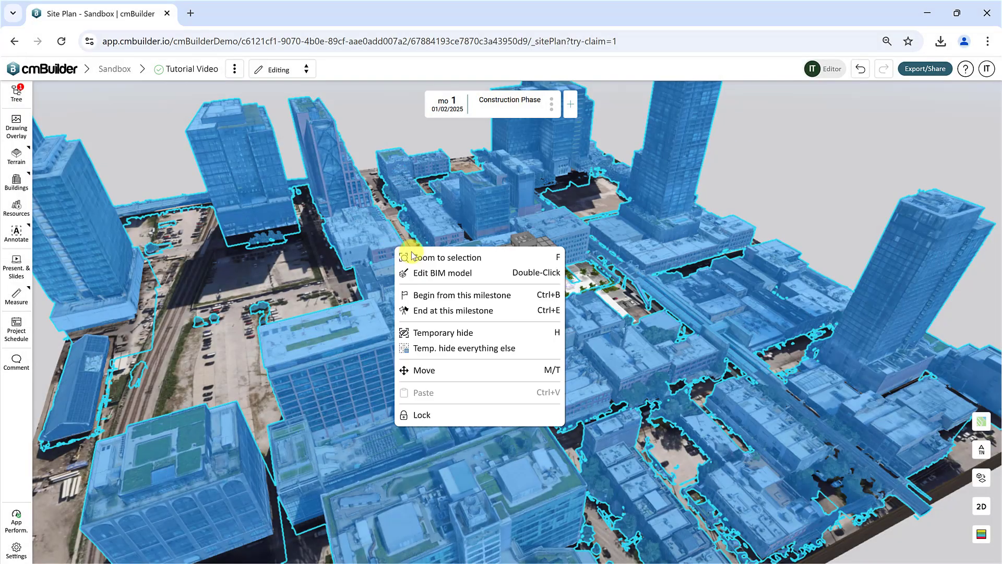
left_click(500, 275)
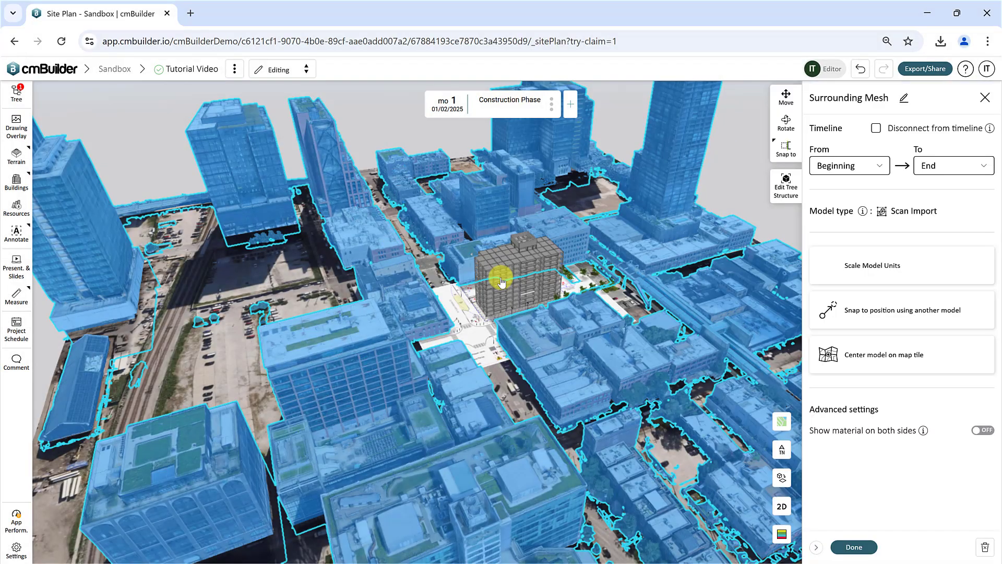
left_click(949, 268)
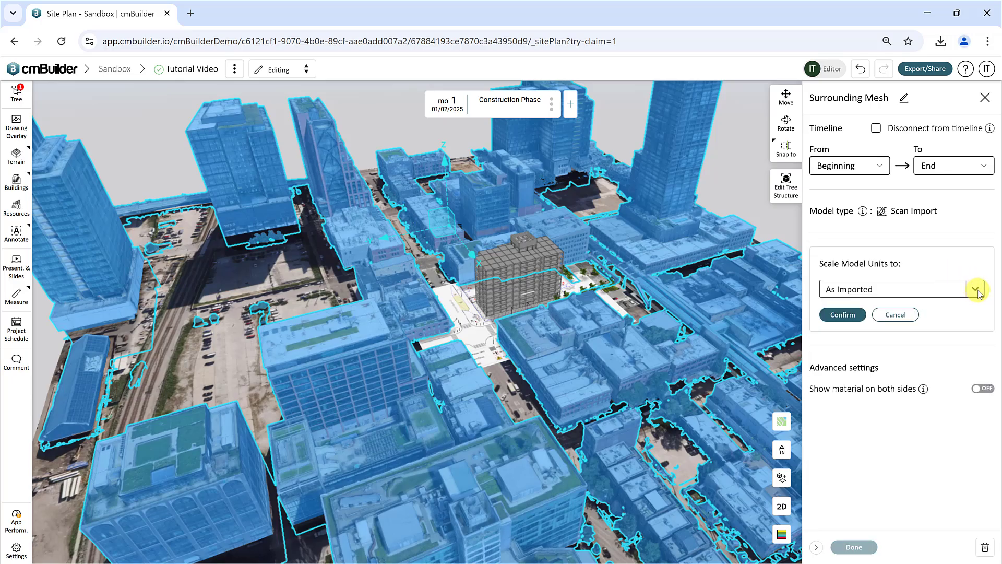
left_click(975, 289)
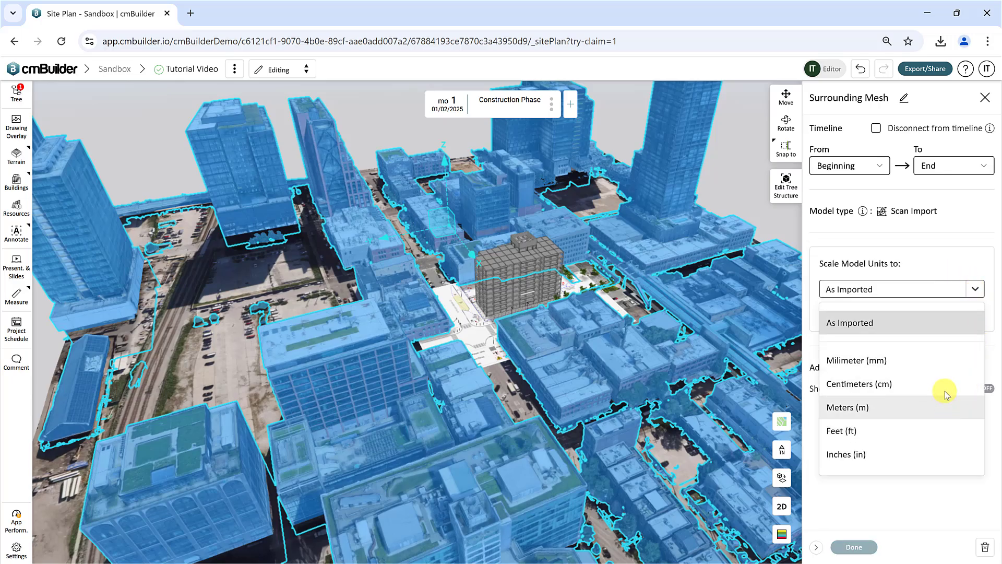
left_click(965, 223)
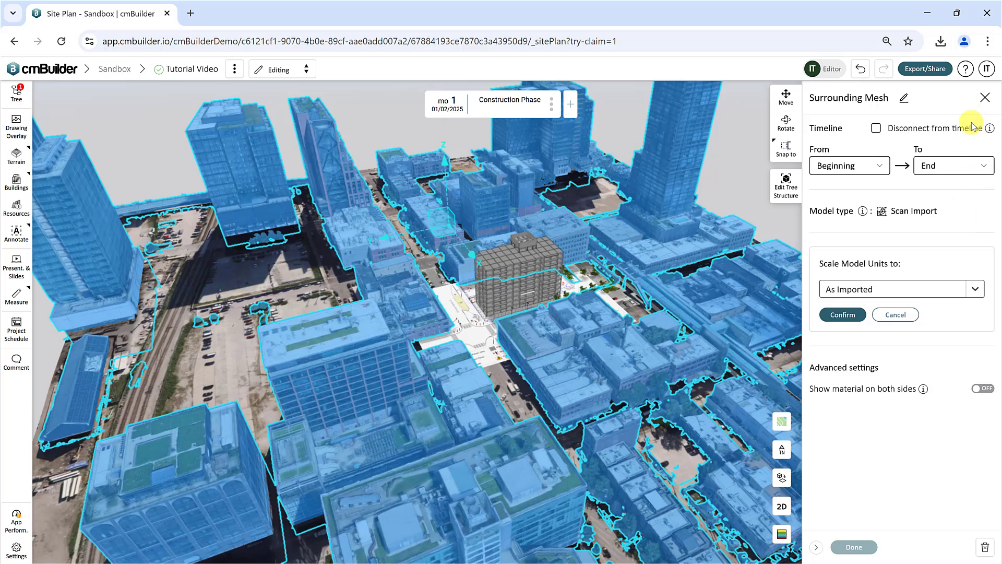
left_click(896, 314)
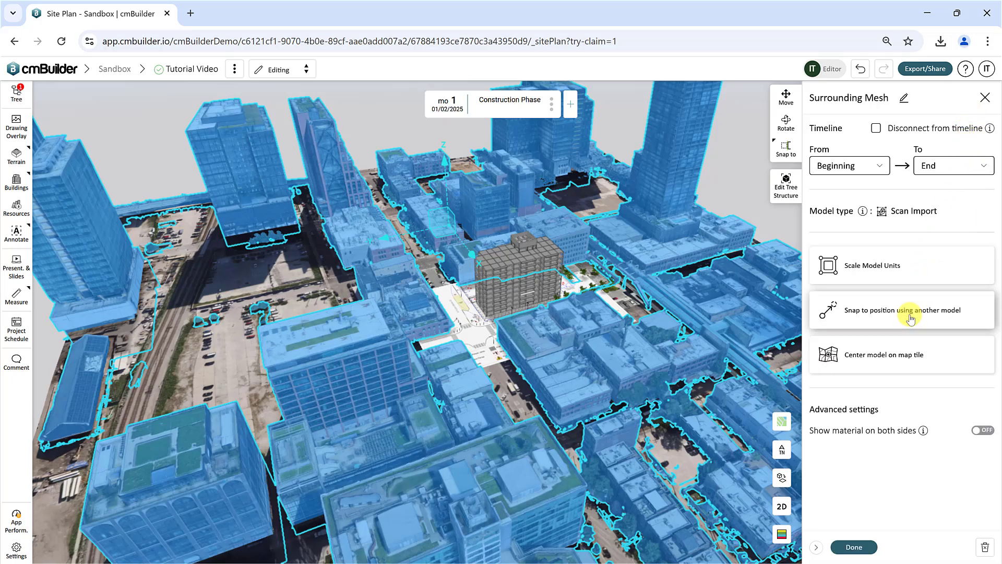